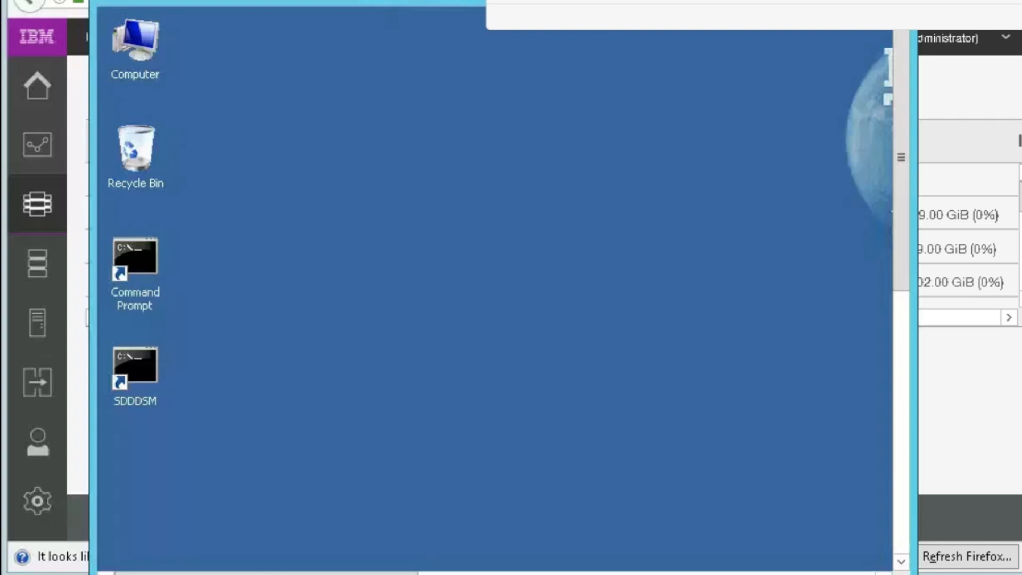
Run datapath query wwpn in the SDDDSM command window to look up the host's port WWNs.
{"action": "double_click", "coordinate": [153, 359]}
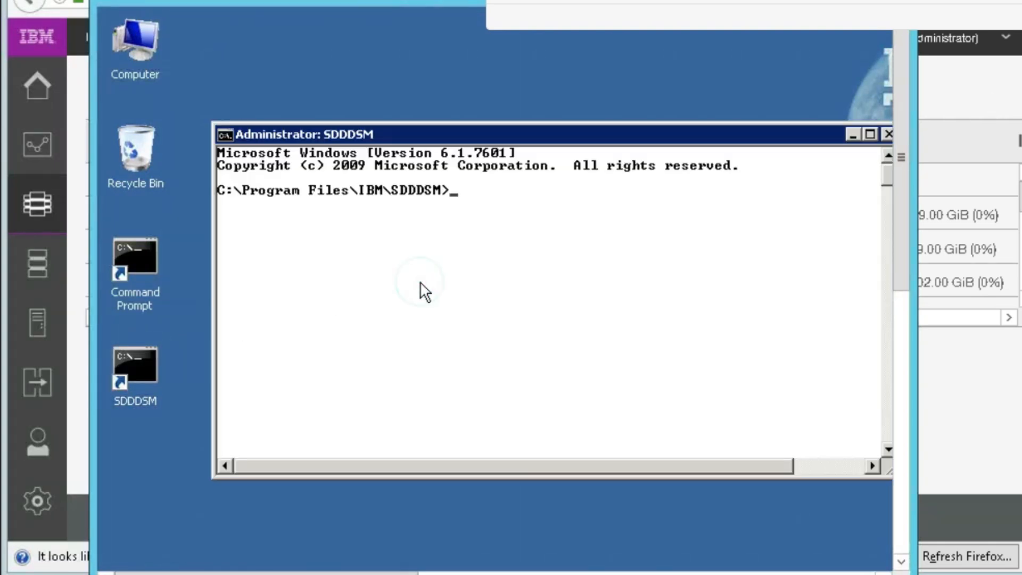
{"action": "type", "text": "datapath query wwpn"}
{"action": "key", "text": "Return"}
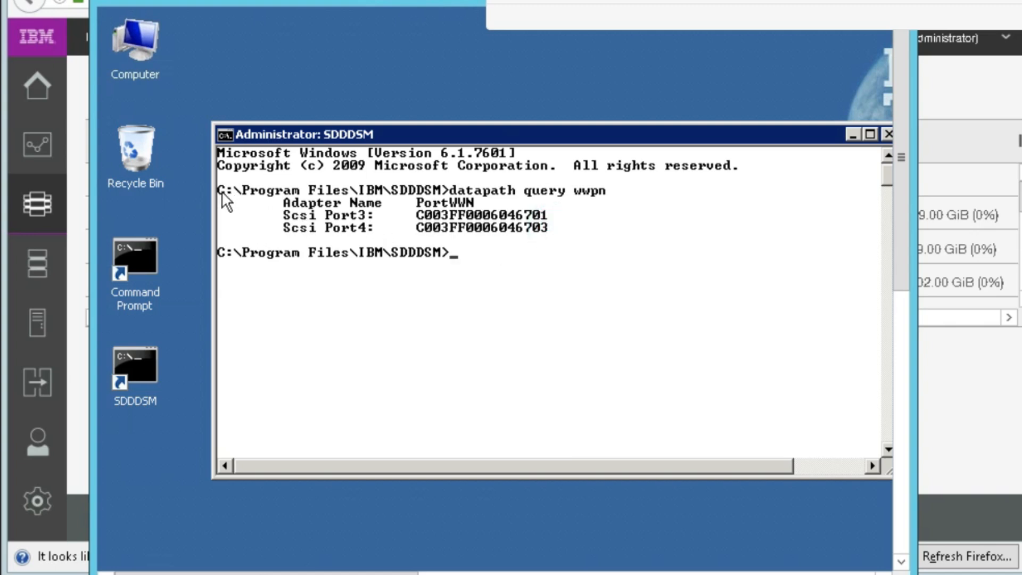
{"action": "left_click", "coordinate": [506, 259]}
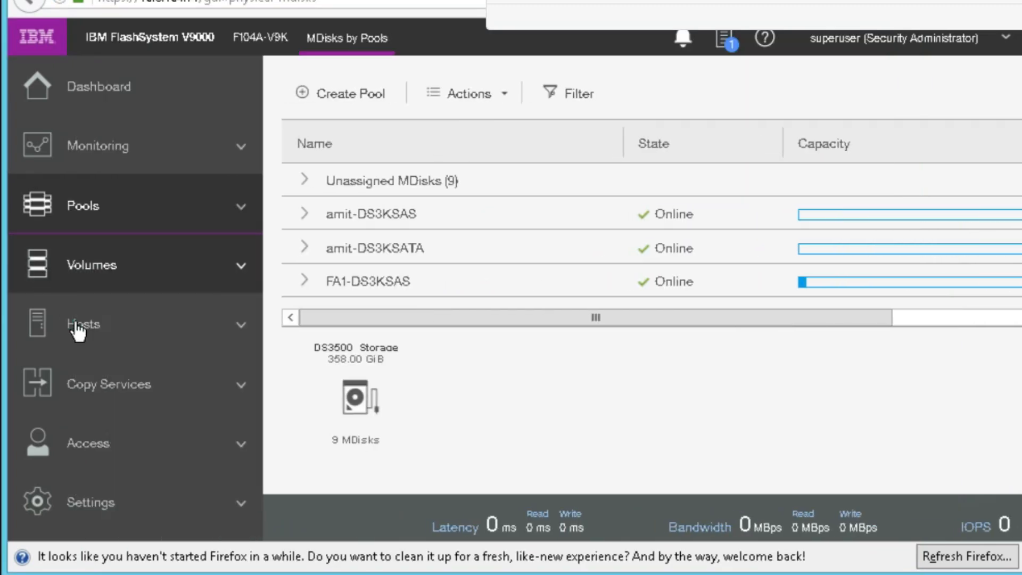
Start adding a Fibre Channel host named amit-host to the storage system's host list.
{"action": "left_click", "coordinate": [80, 325]}
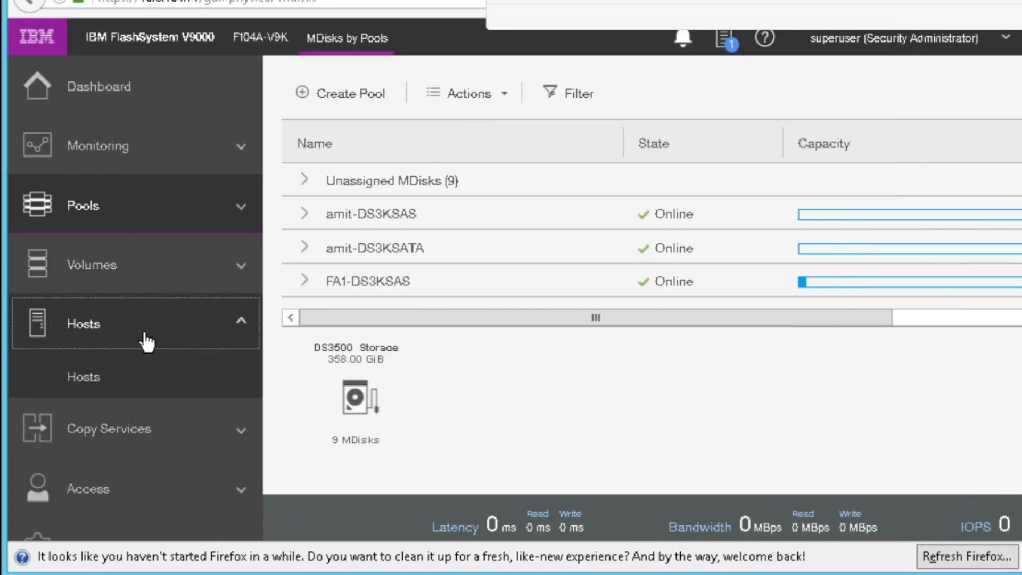
{"action": "left_click", "coordinate": [146, 372]}
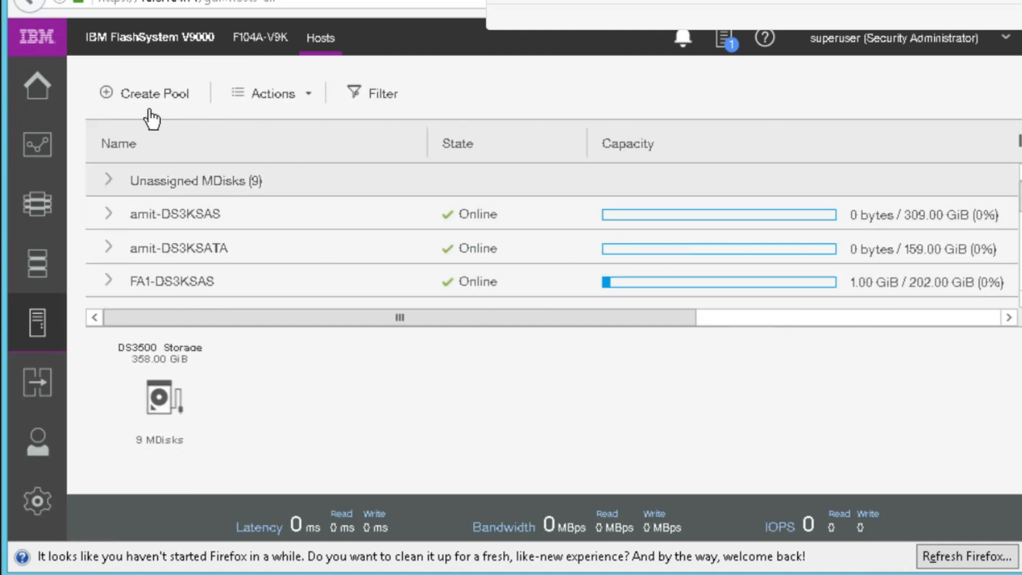
{"action": "left_click", "coordinate": [148, 92]}
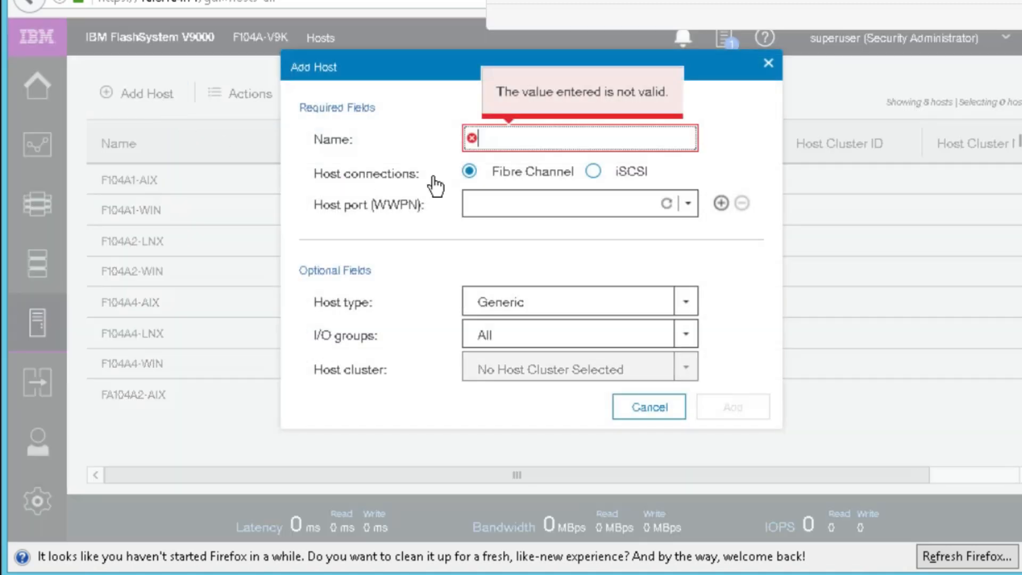
{"action": "left_click", "coordinate": [507, 135]}
{"action": "type", "text": "ami"}
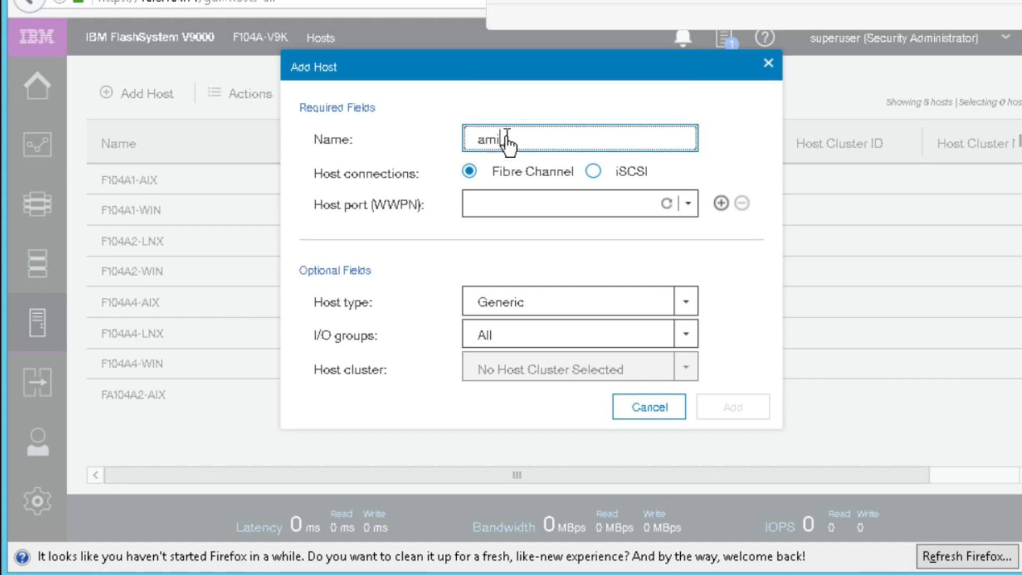
{"action": "type", "text": "t-host"}
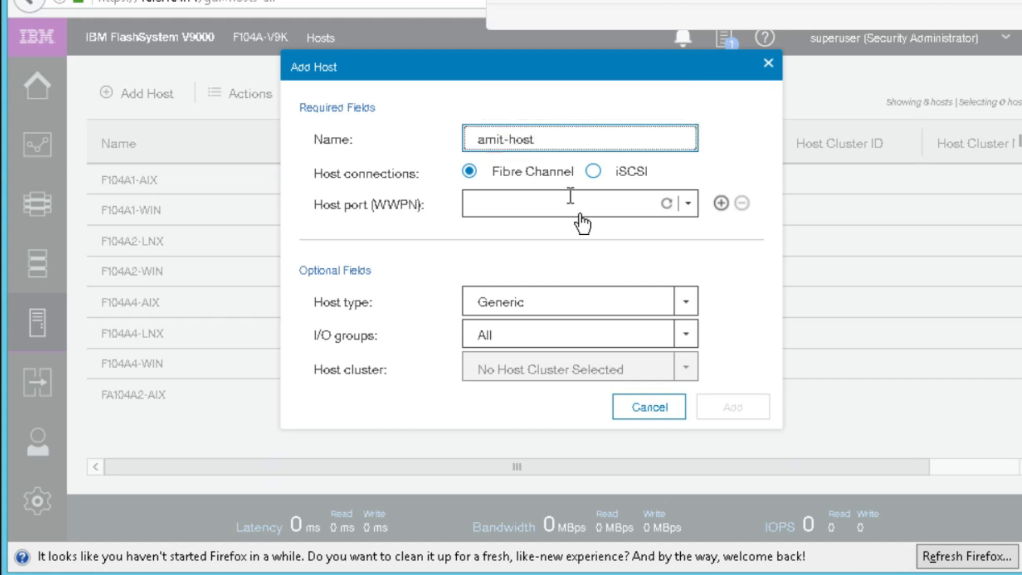
{"action": "left_click", "coordinate": [687, 211]}
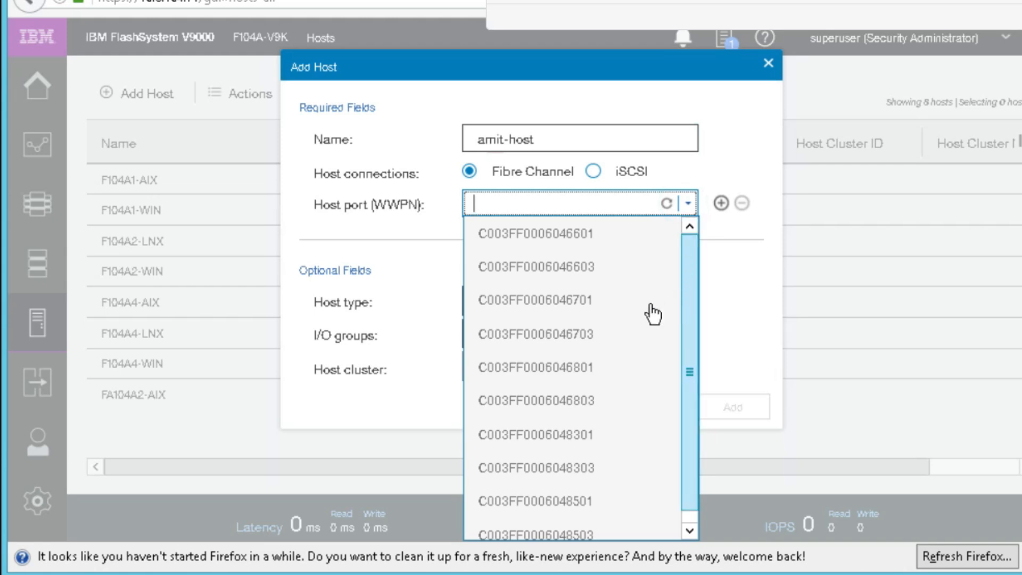
{"action": "left_click", "coordinate": [606, 309]}
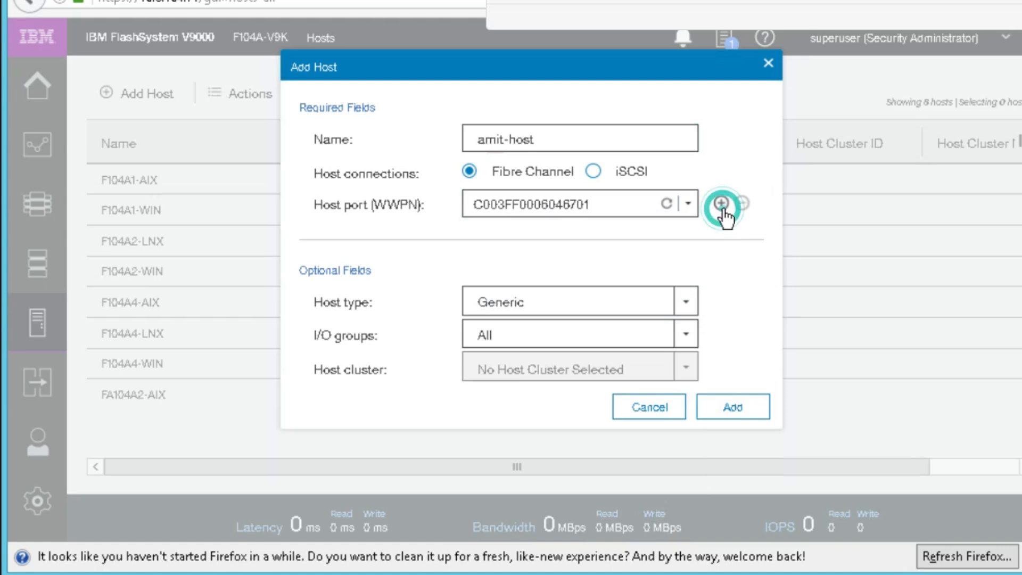
{"action": "left_click", "coordinate": [721, 202]}
{"action": "left_click", "coordinate": [676, 262]}
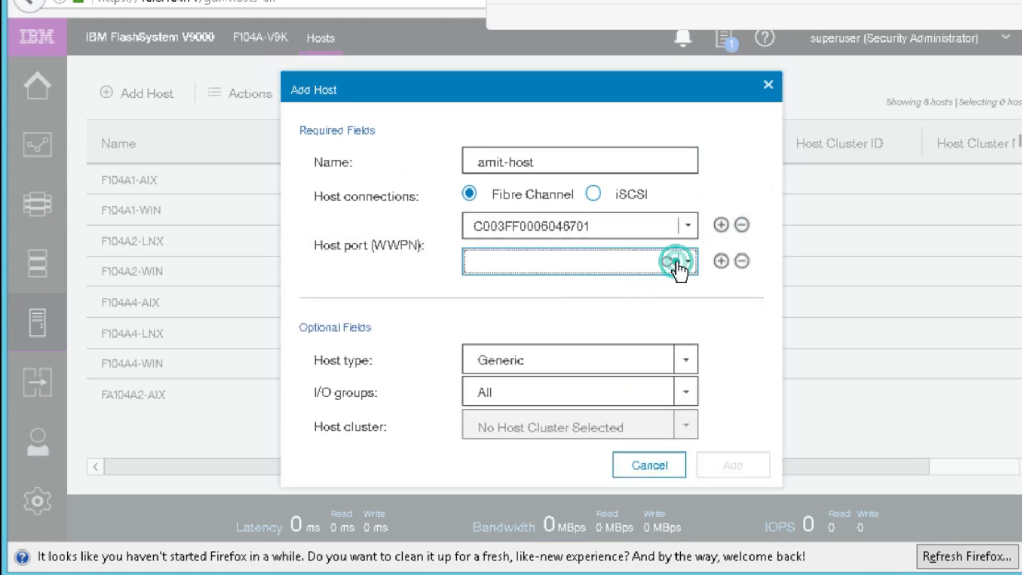
{"action": "left_click", "coordinate": [683, 262]}
{"action": "left_click", "coordinate": [686, 261]}
{"action": "left_click", "coordinate": [690, 262]}
{"action": "left_click", "coordinate": [608, 262]}
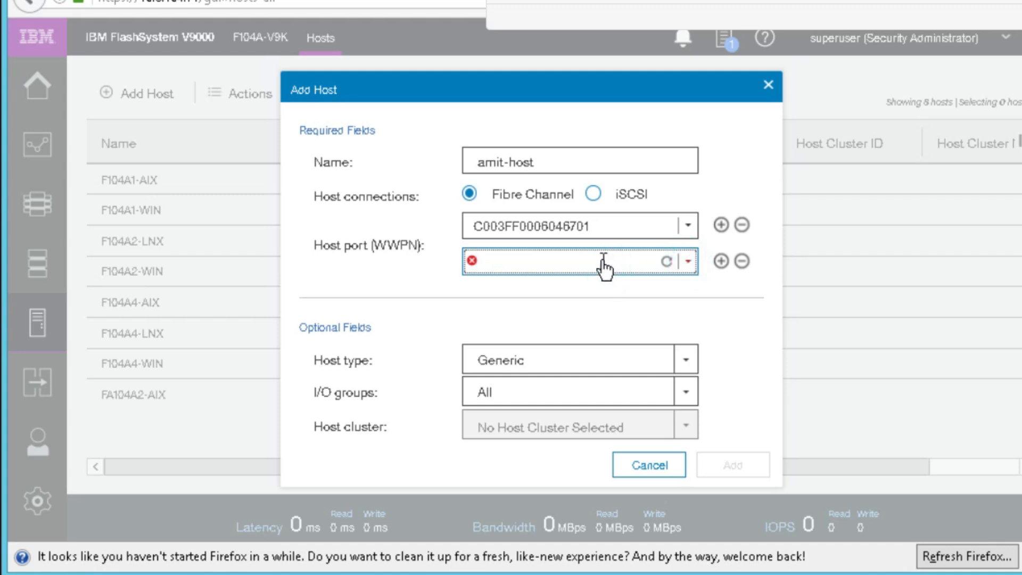
{"action": "left_click", "coordinate": [605, 266]}
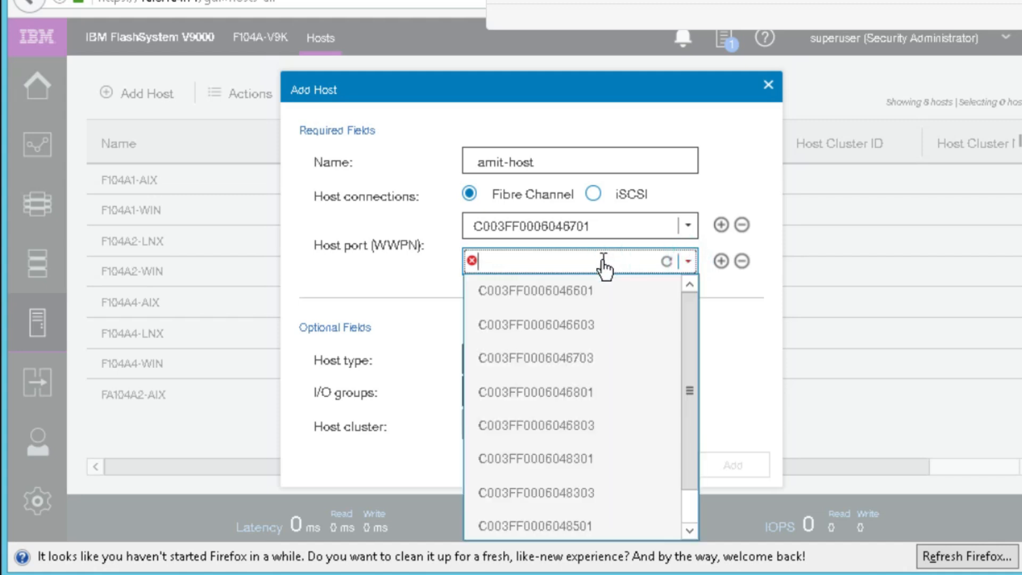
{"action": "left_click", "coordinate": [594, 362]}
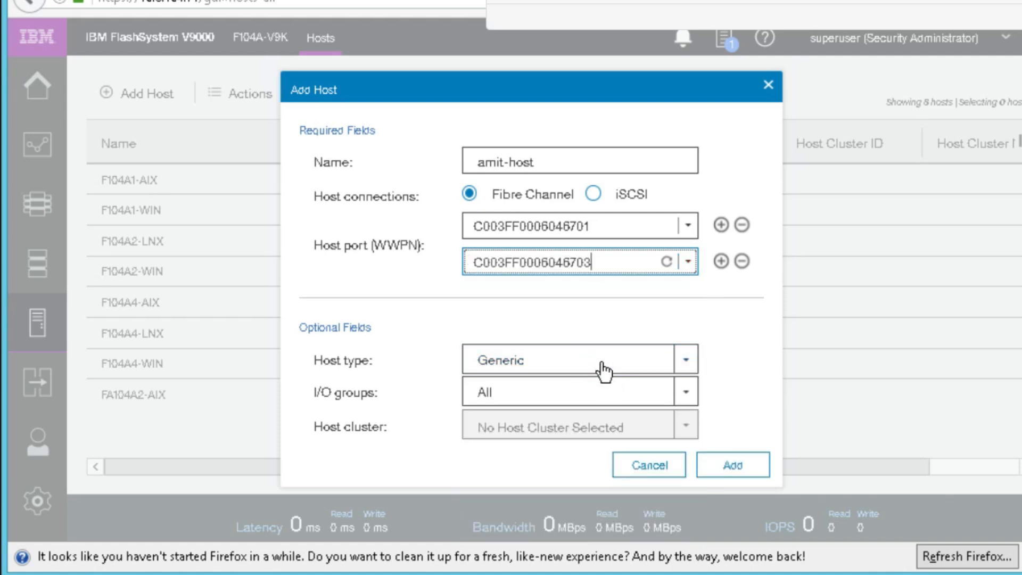
{"action": "left_click", "coordinate": [718, 466]}
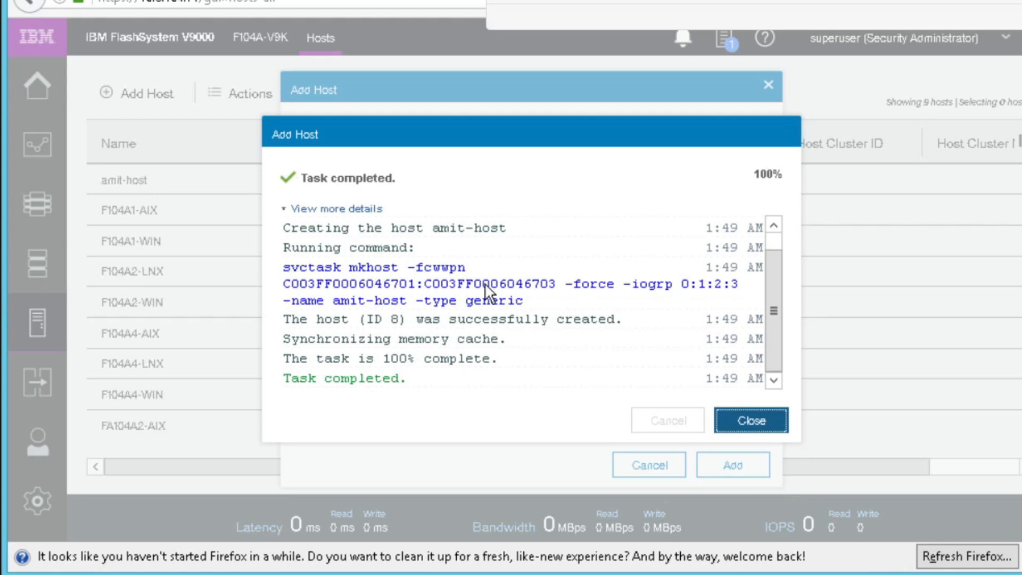
{"action": "left_click", "coordinate": [762, 420]}
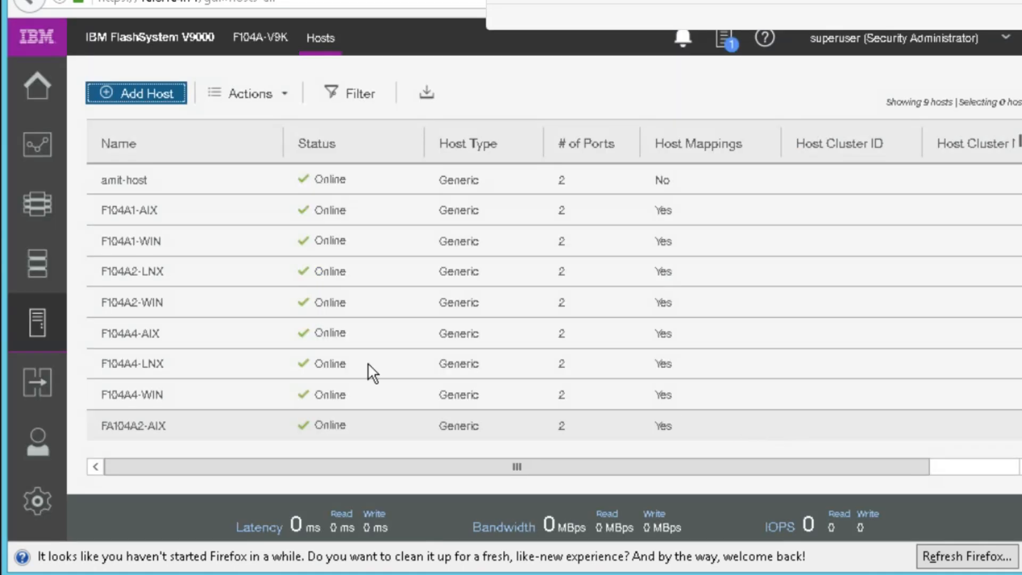
Rename the host amit-host as amit-WIN-host.
{"action": "left_click", "coordinate": [150, 187]}
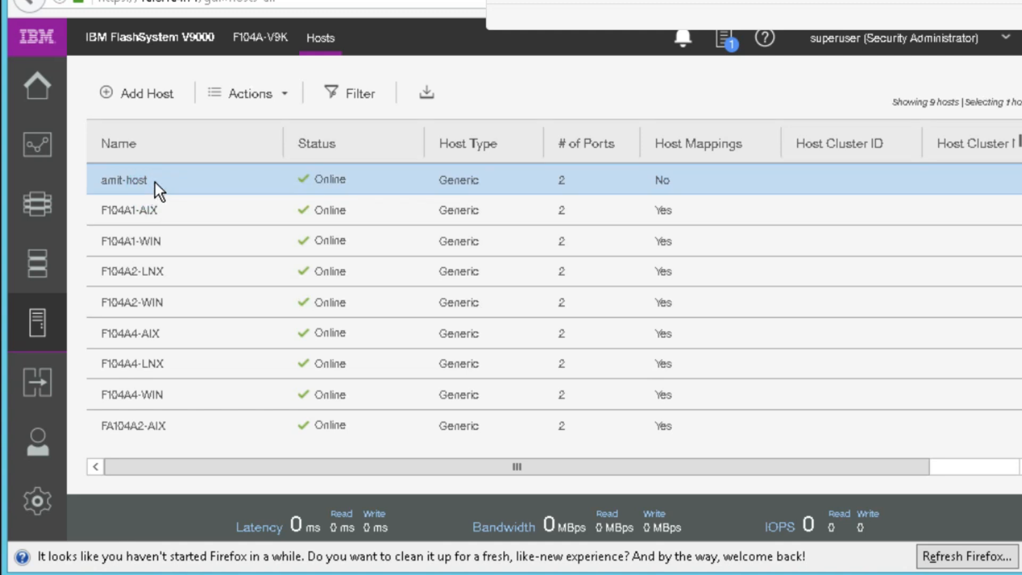
{"action": "right_click", "coordinate": [154, 181]}
{"action": "left_click", "coordinate": [175, 198]}
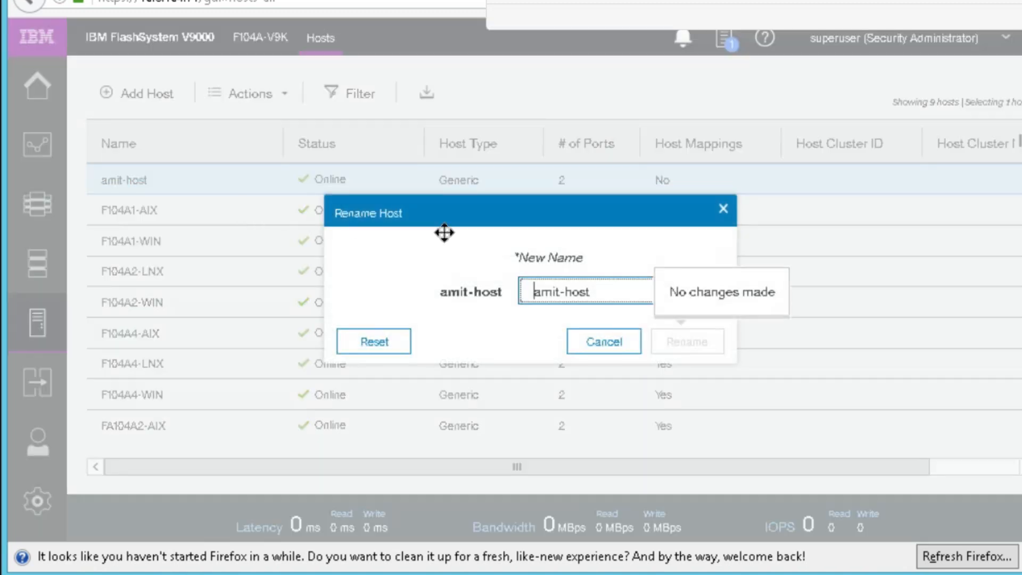
{"action": "type", "text": "WIN-"}
{"action": "left_click", "coordinate": [682, 336]}
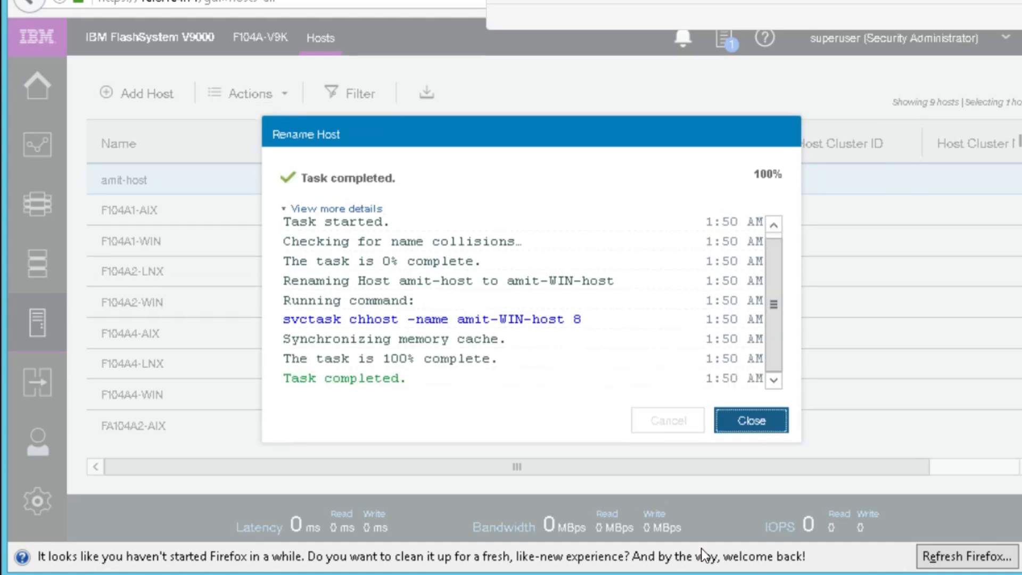
{"action": "left_click", "coordinate": [749, 421]}
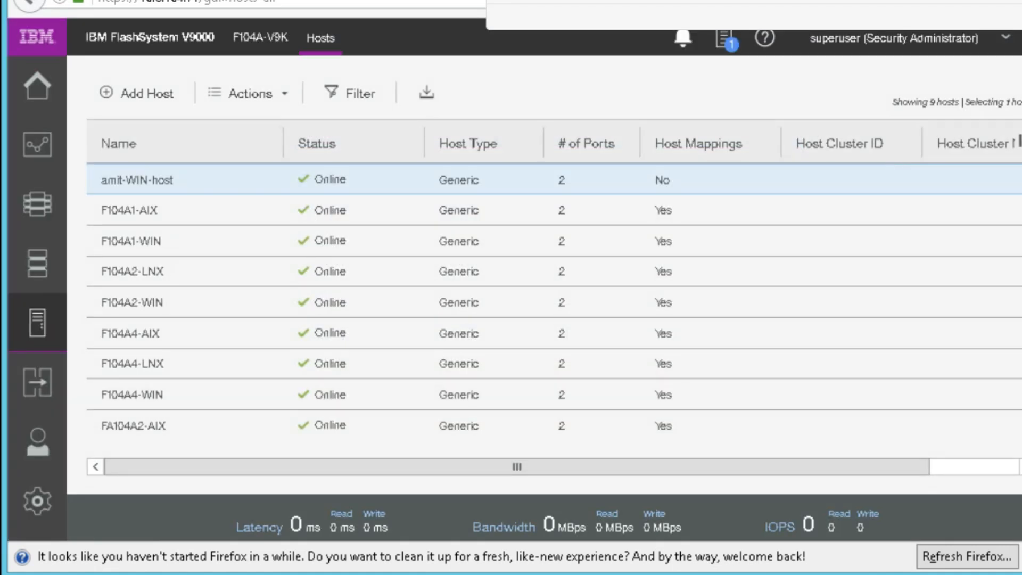
Show the ID column in the hosts list and select amit-WIN-host.
{"action": "right_click", "coordinate": [878, 142]}
{"action": "left_click", "coordinate": [765, 177]}
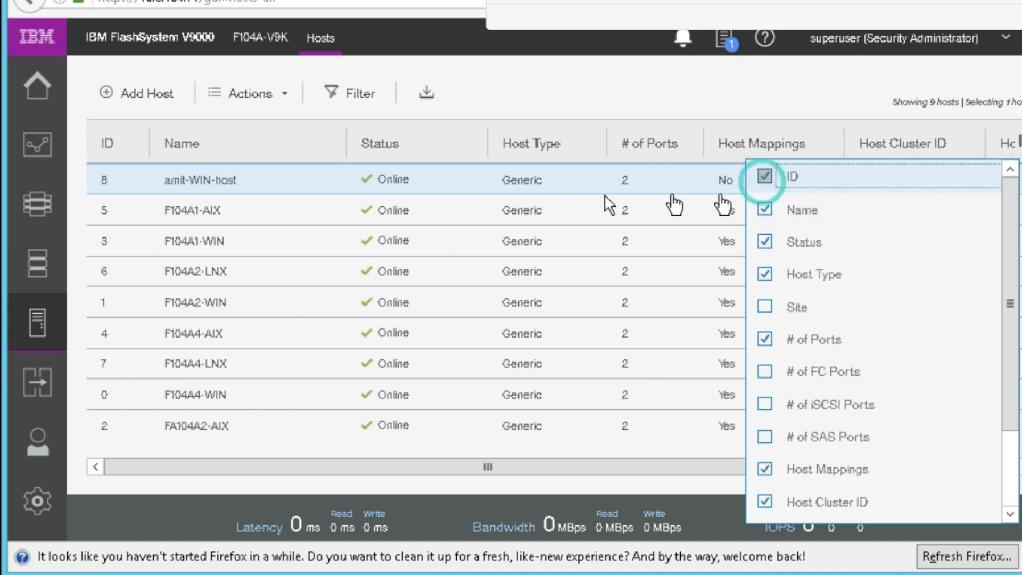
{"action": "left_click", "coordinate": [121, 180]}
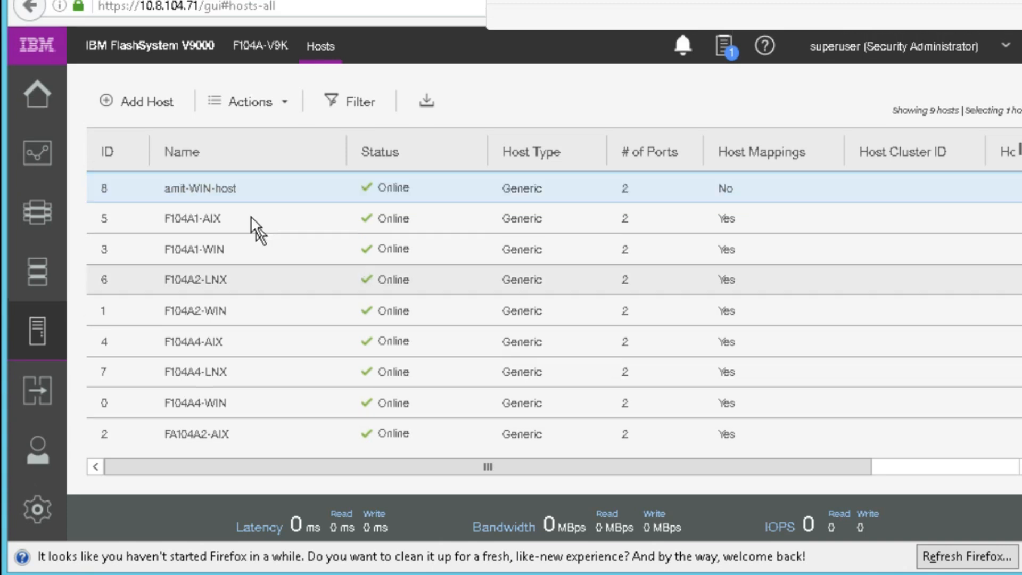
Open the properties of amit-WIN-host with extended details and make them editable to examine its I/O group settings.
{"action": "right_click", "coordinate": [251, 192]}
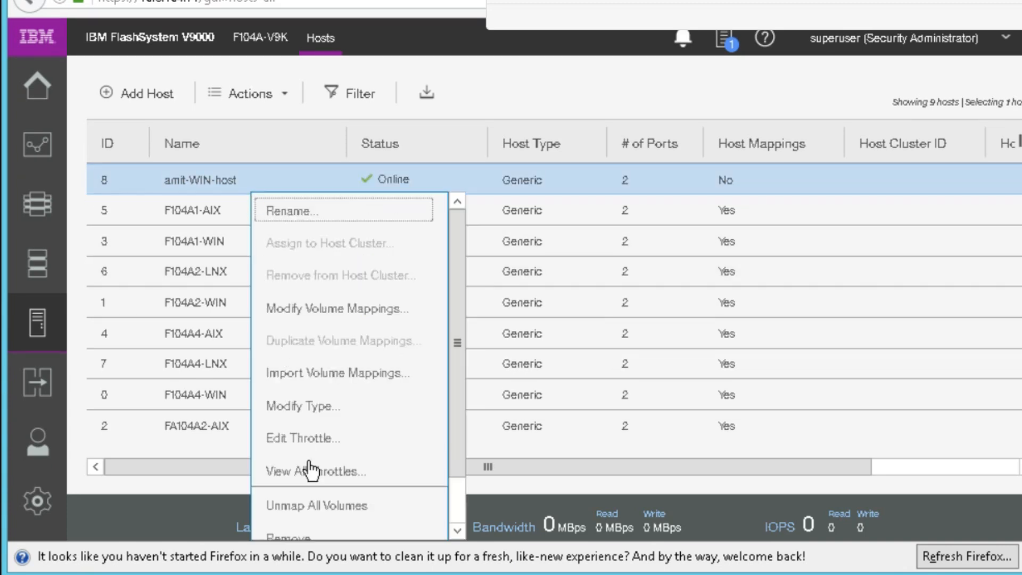
{"action": "left_click", "coordinate": [292, 97]}
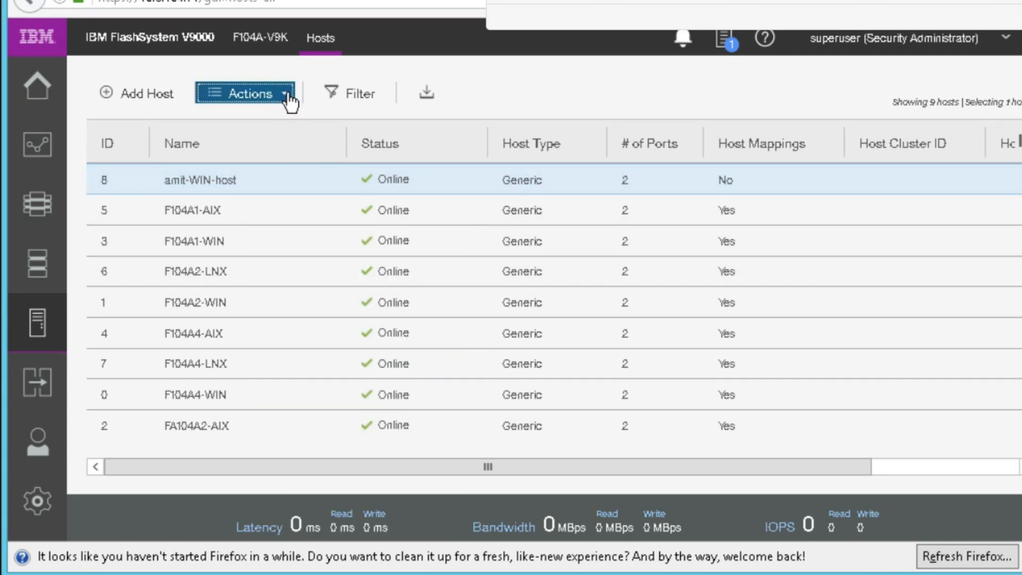
{"action": "left_click", "coordinate": [285, 94]}
{"action": "left_click", "coordinate": [270, 481]}
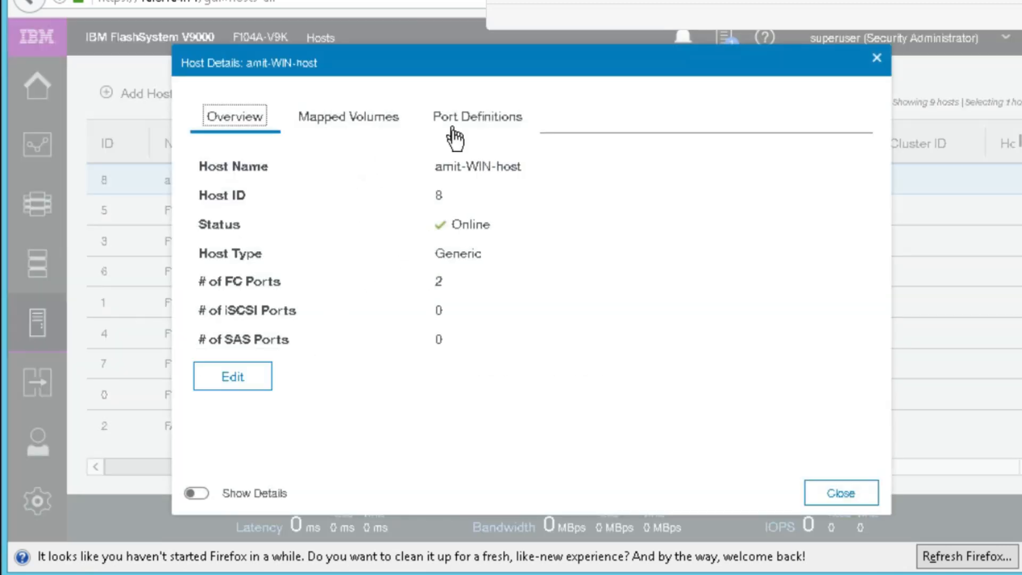
{"action": "left_click", "coordinate": [233, 376]}
{"action": "left_click", "coordinate": [202, 494]}
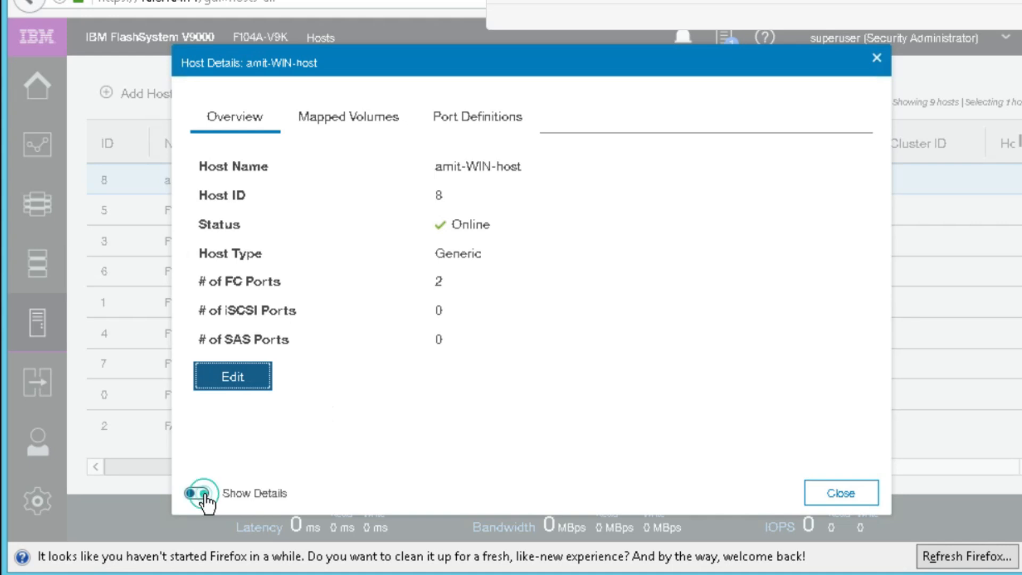
{"action": "scroll", "coordinate": [388, 417], "scroll_direction": "down", "scroll_amount": 1}
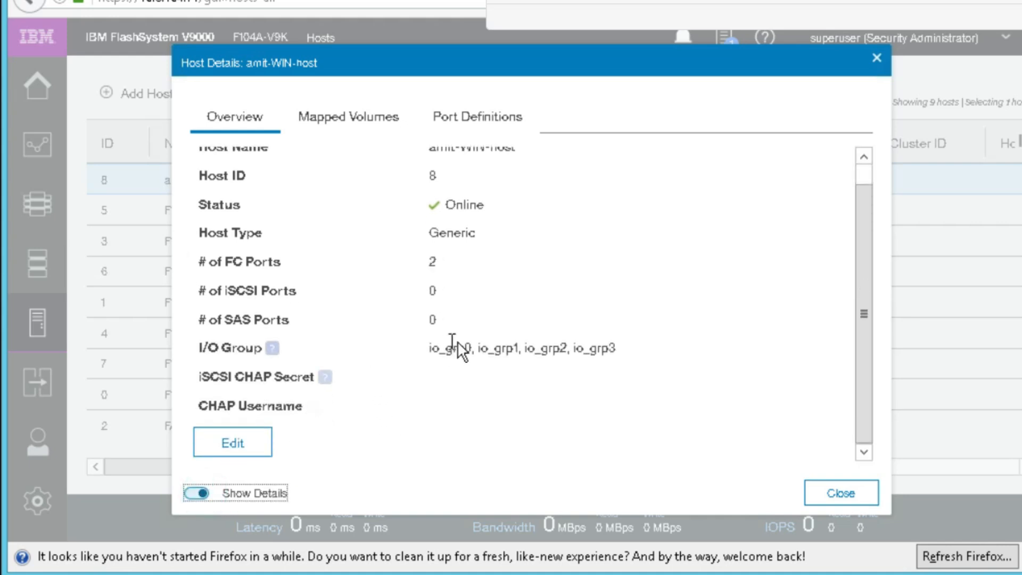
{"action": "left_click", "coordinate": [221, 444]}
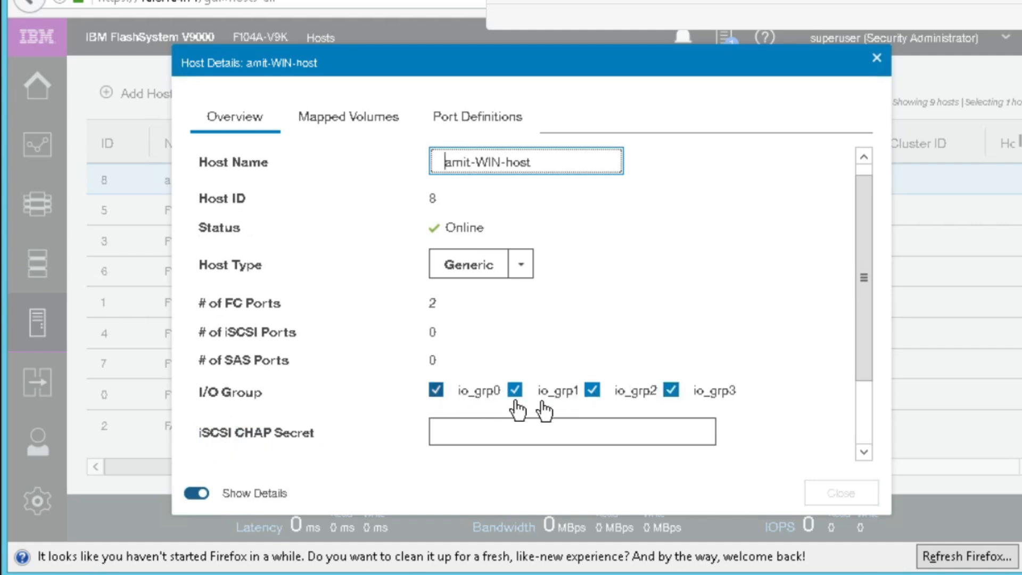
Examine the port definitions of amit-WIN-host, cancel the open edit and close the host details.
{"action": "left_click", "coordinate": [477, 121]}
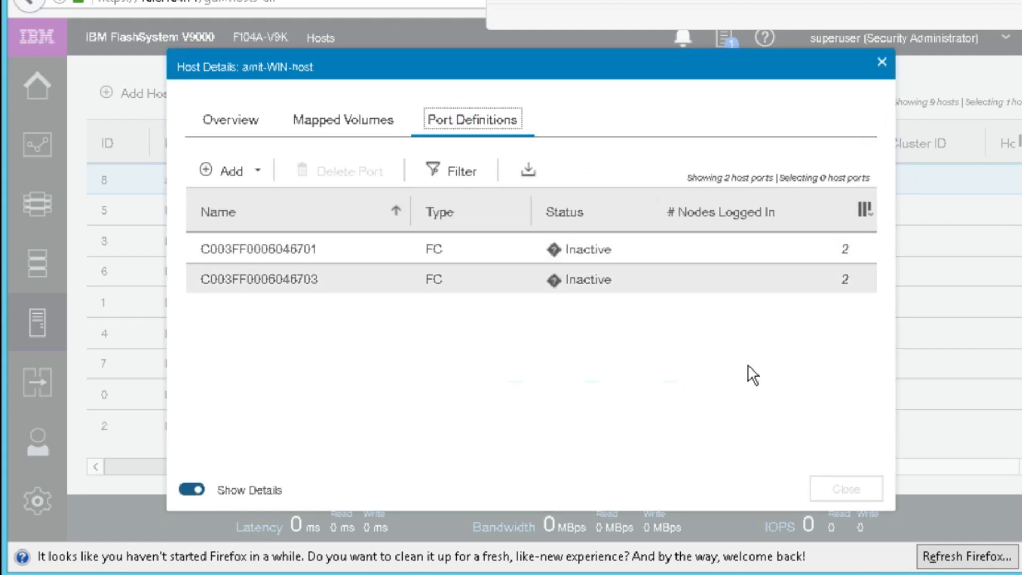
{"action": "left_click", "coordinate": [254, 129]}
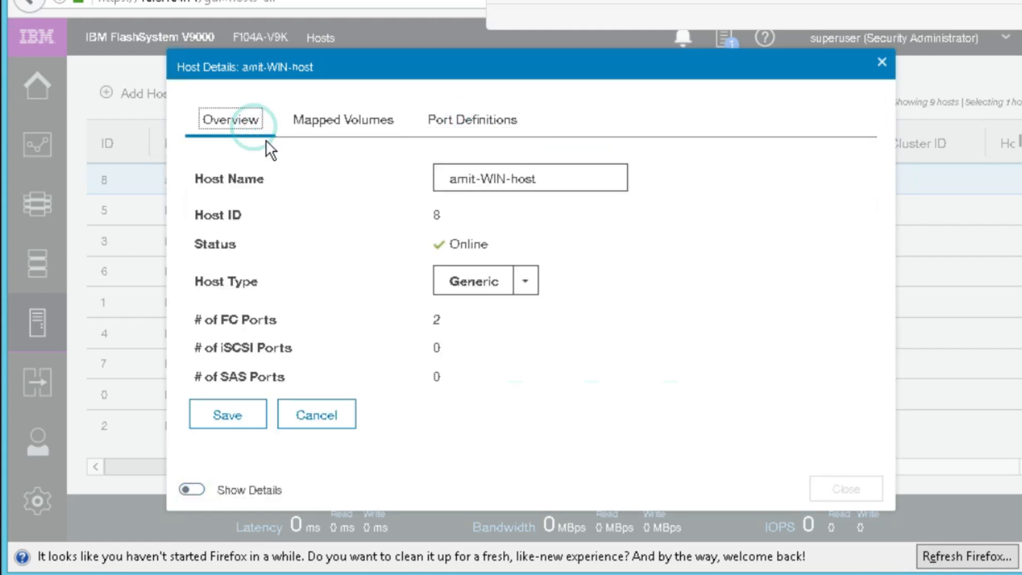
{"action": "left_click", "coordinate": [320, 416]}
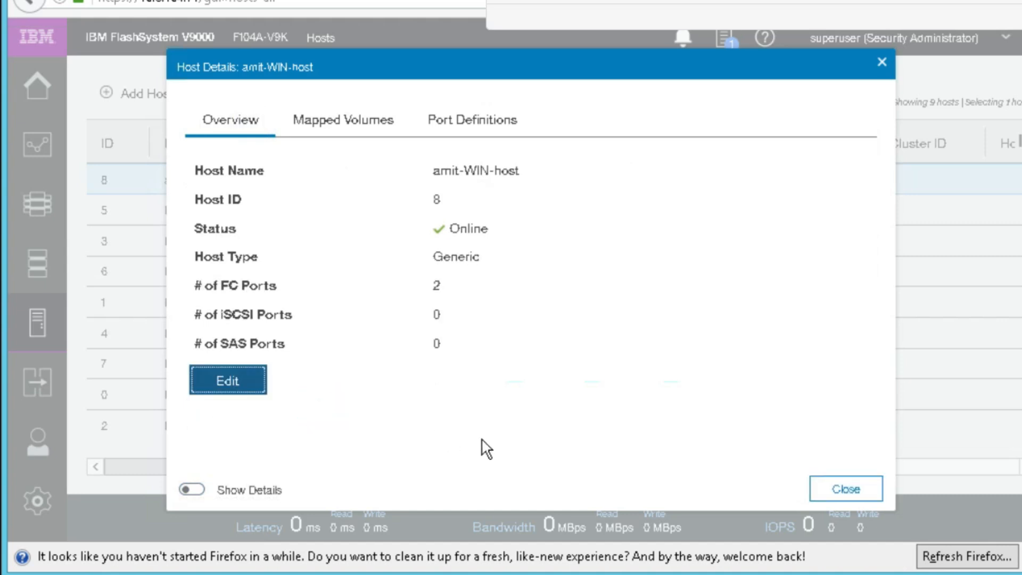
{"action": "left_click", "coordinate": [864, 494]}
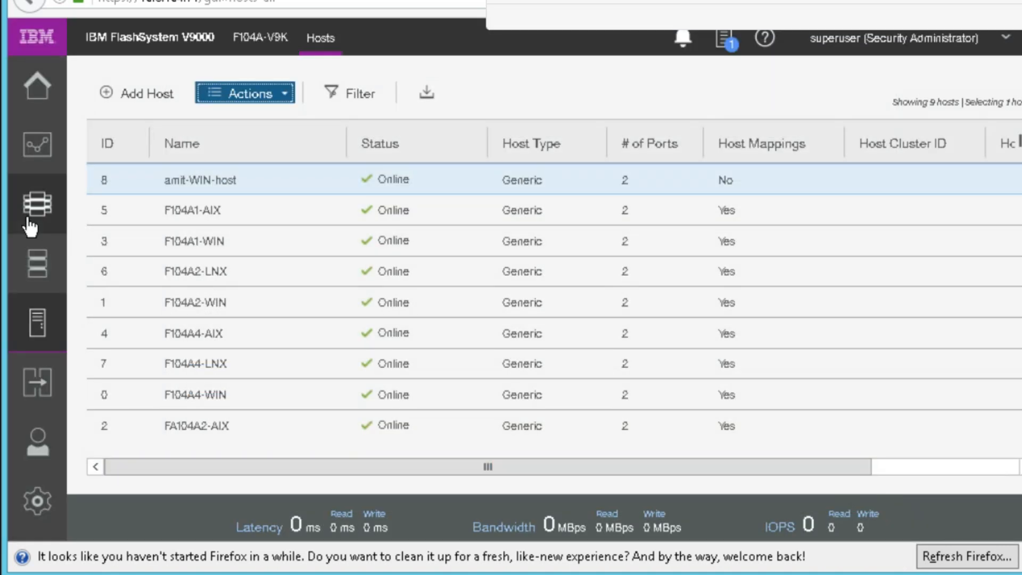
Start creating a basic volume from the volumes list, using amit-pool-CHILD as its pool.
{"action": "mouse_move", "coordinate": [33, 223]}
{"action": "left_click", "coordinate": [35, 266]}
{"action": "left_click", "coordinate": [127, 316]}
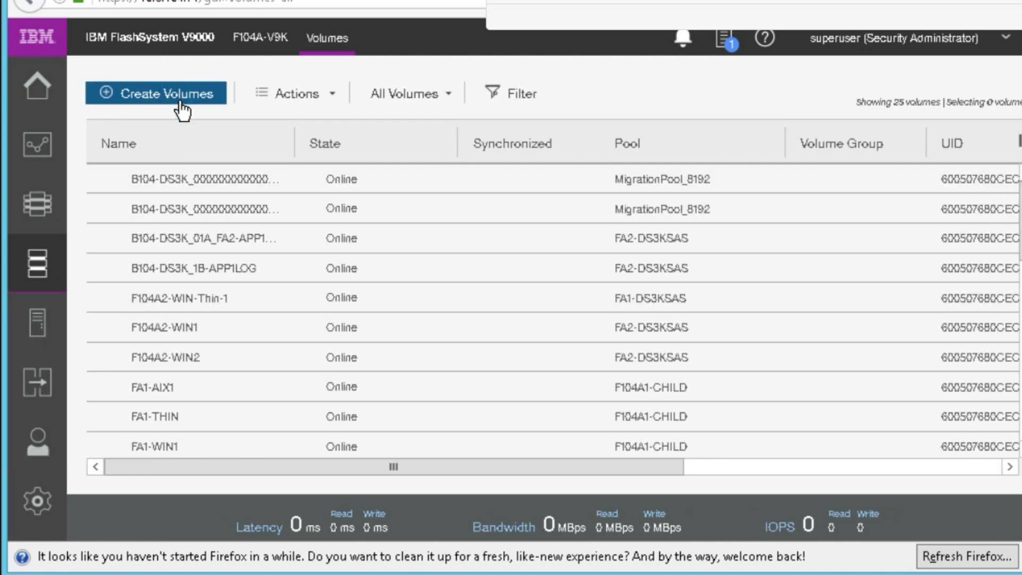
{"action": "left_click", "coordinate": [179, 102]}
{"action": "left_click", "coordinate": [342, 222]}
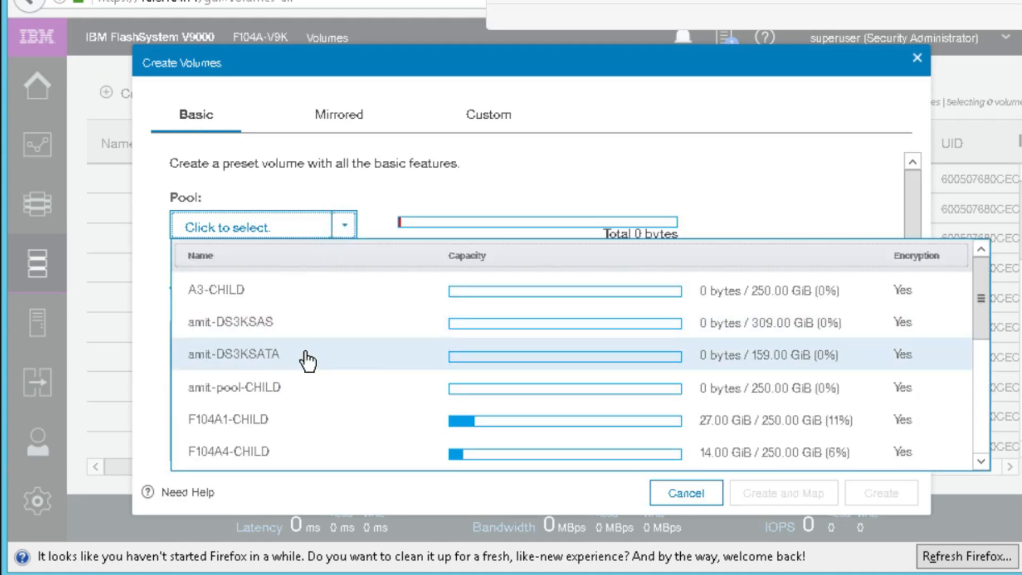
{"action": "left_click", "coordinate": [290, 394]}
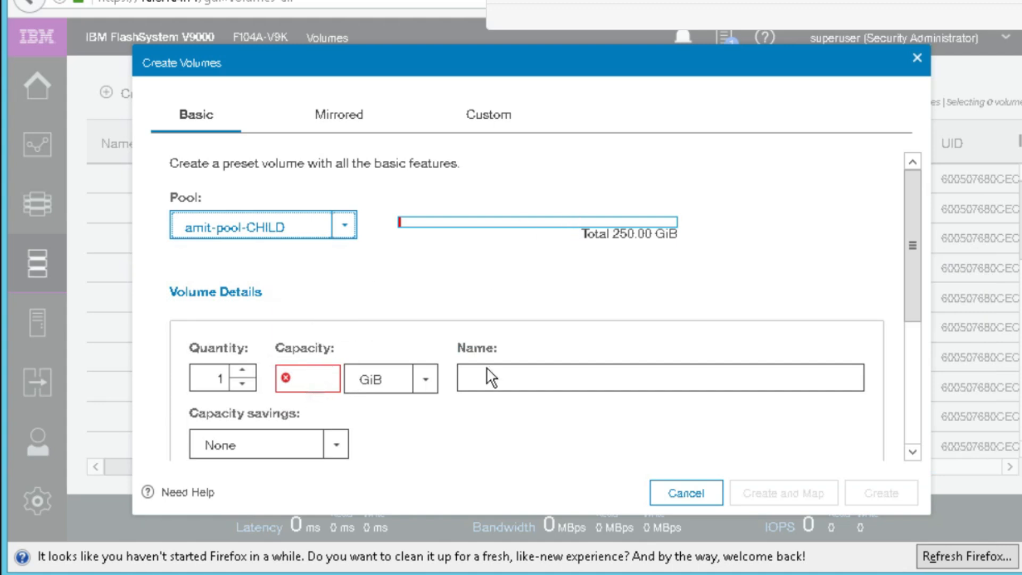
Set the new volumes' quantity to 2 and the capacity to 6 GiB each.
{"action": "left_click", "coordinate": [224, 379]}
{"action": "left_click", "coordinate": [242, 372]}
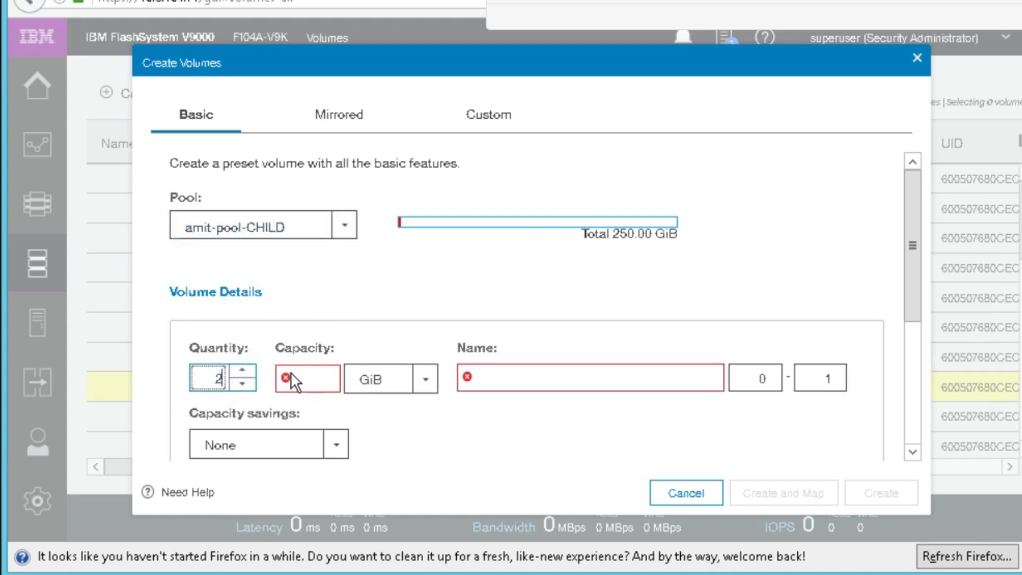
{"action": "left_click", "coordinate": [304, 378]}
{"action": "type", "text": "6"}
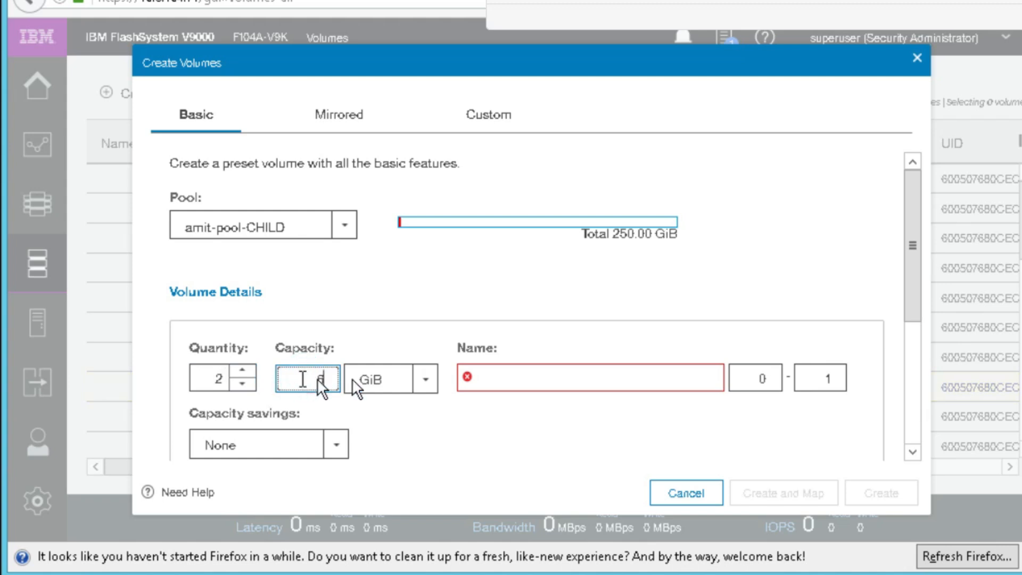
Name the new volumes amit-WIN with a numbering range from 1 to 2.
{"action": "left_click", "coordinate": [495, 379]}
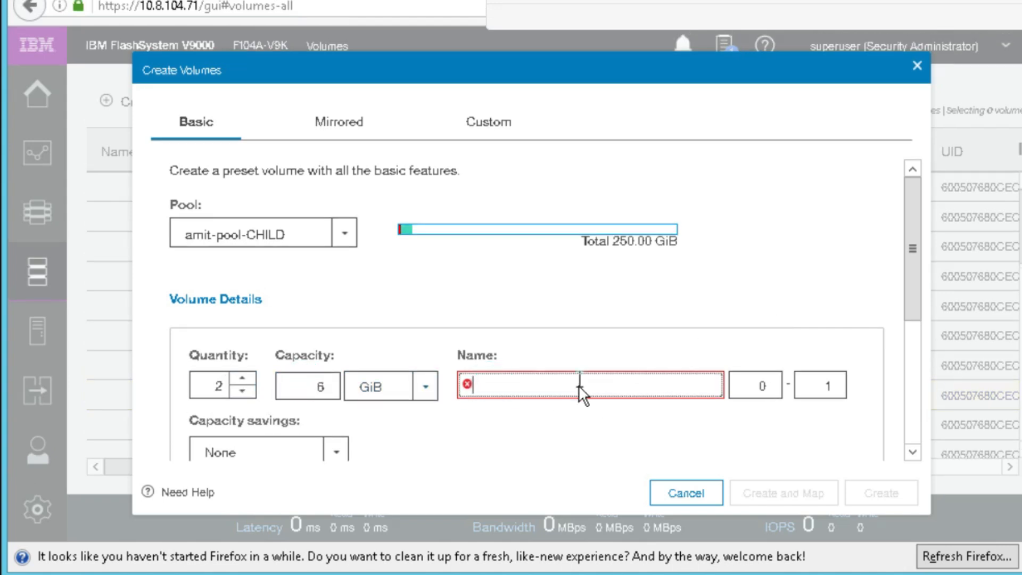
{"action": "type", "text": "amit-WIND"}
{"action": "key", "text": "BackSpace"}
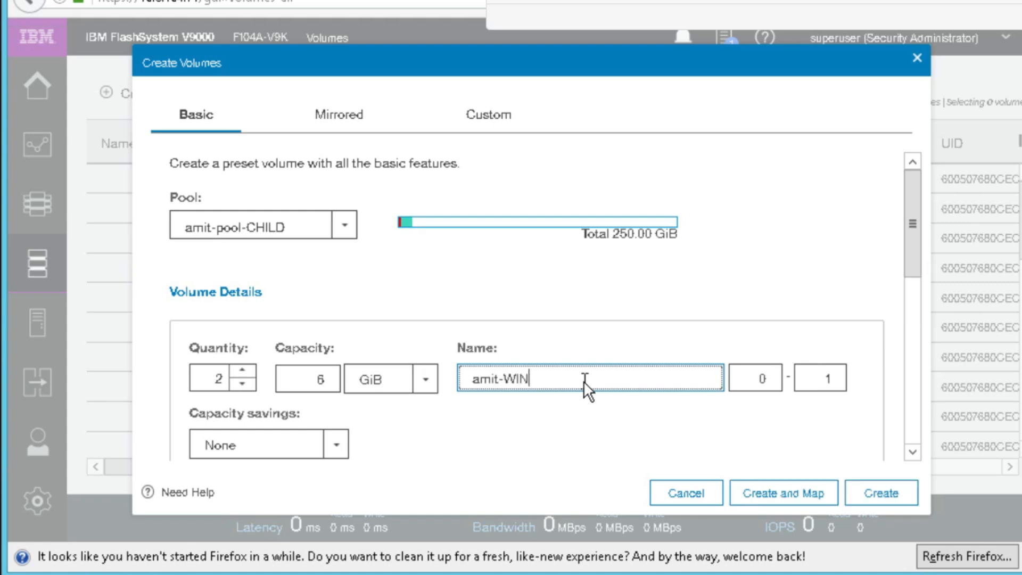
{"action": "left_click", "coordinate": [754, 385]}
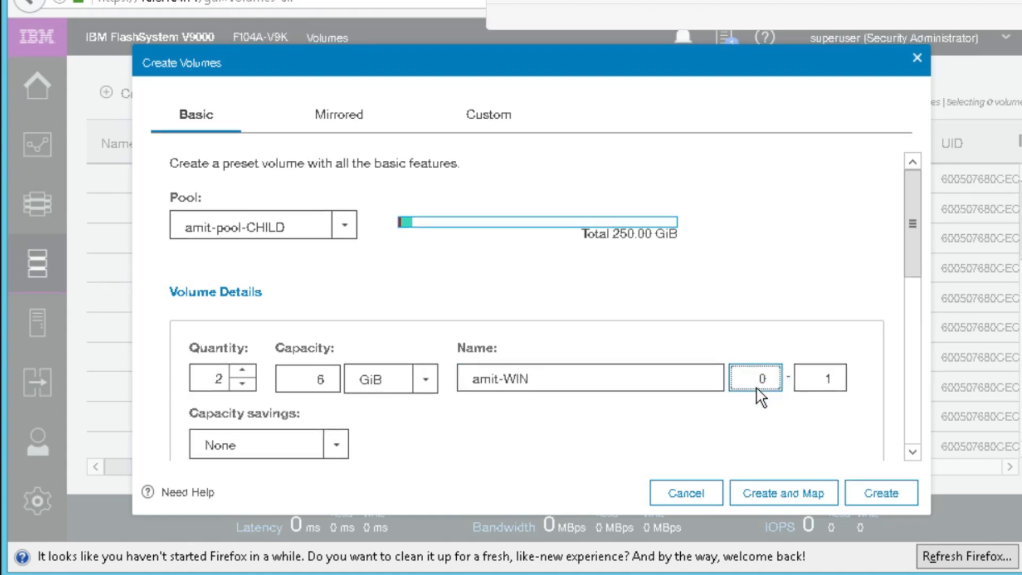
{"action": "type", "text": "1"}
{"action": "key", "text": "Tab"}
{"action": "type", "text": "2"}
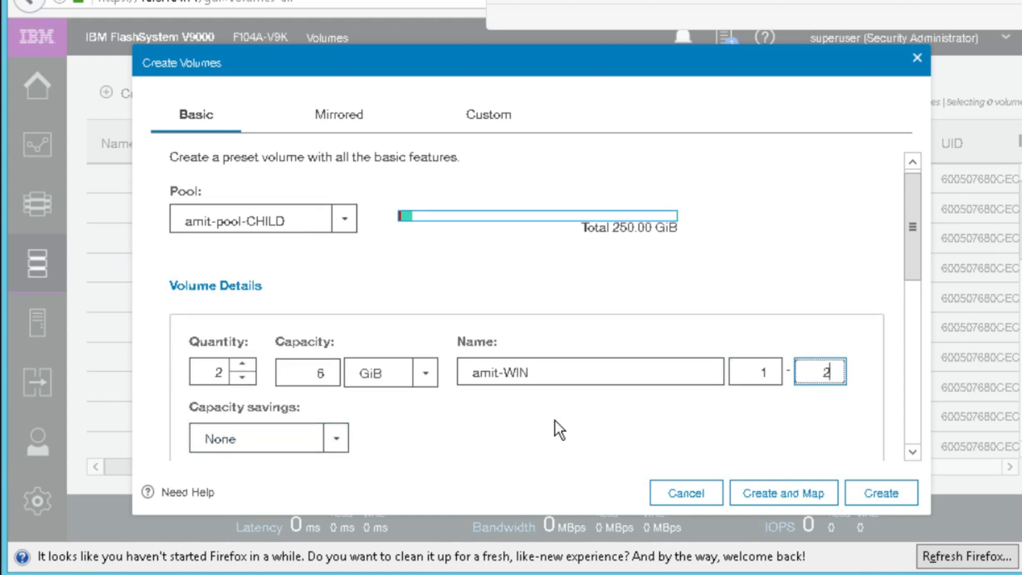
Check the summary of the two volumes and create them with host mapping to follow.
{"action": "scroll", "coordinate": [555, 423], "scroll_direction": "down", "scroll_amount": 4}
{"action": "scroll", "coordinate": [554, 419], "scroll_direction": "down", "scroll_amount": 2}
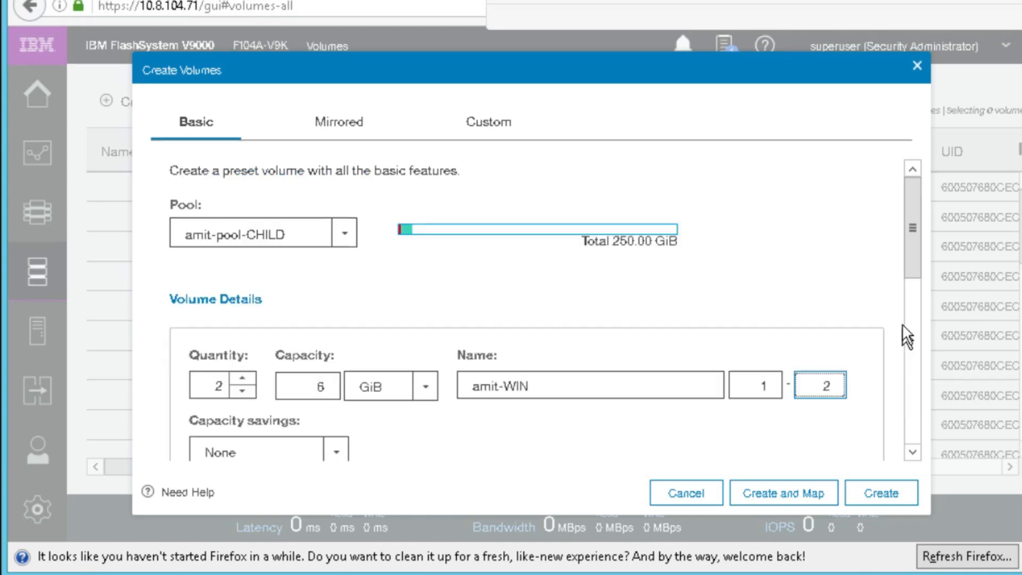
{"action": "left_click_drag", "start_coordinate": [914, 272], "coordinate": [921, 411]}
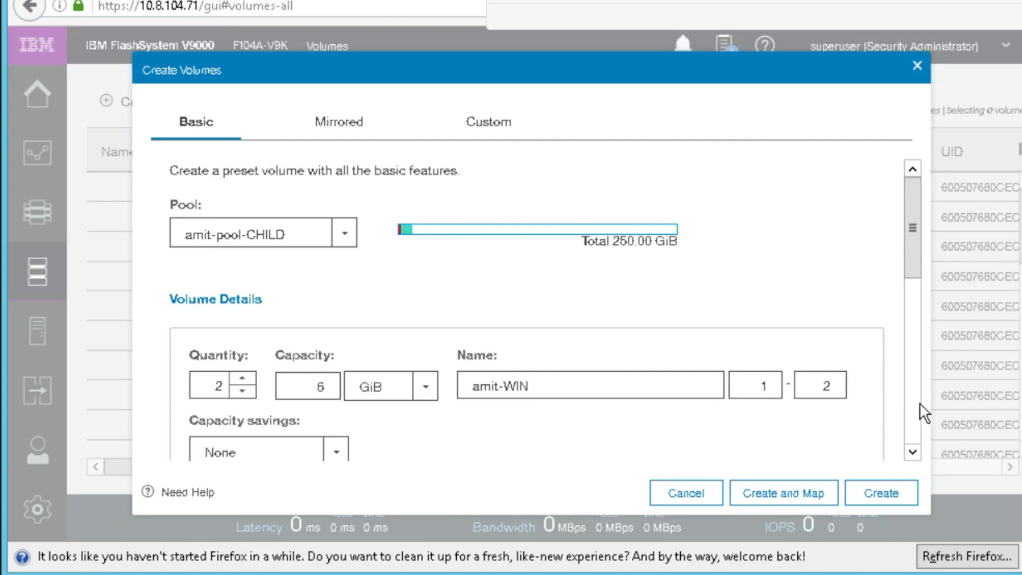
{"action": "left_click", "coordinate": [914, 415]}
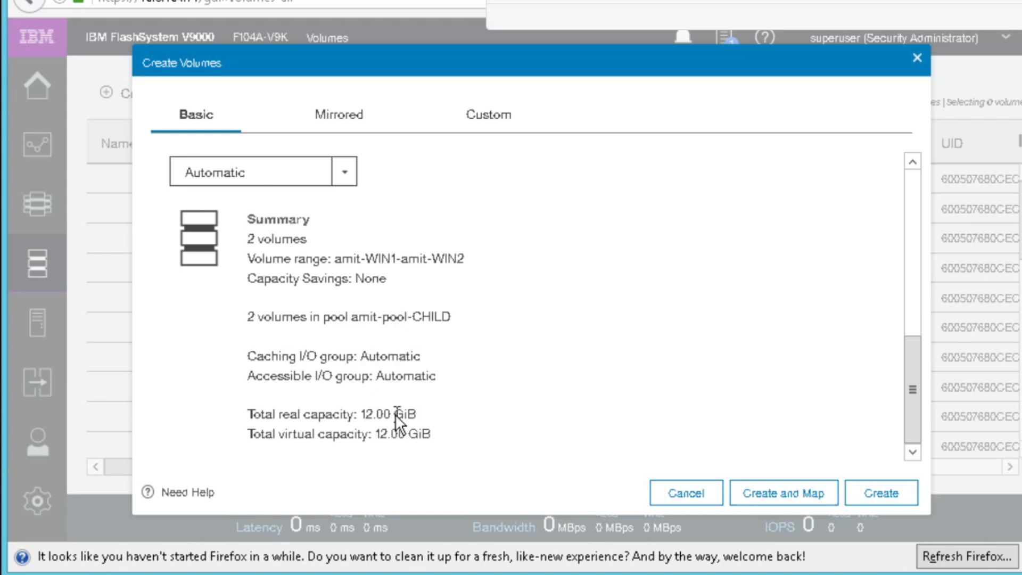
{"action": "left_click", "coordinate": [802, 492]}
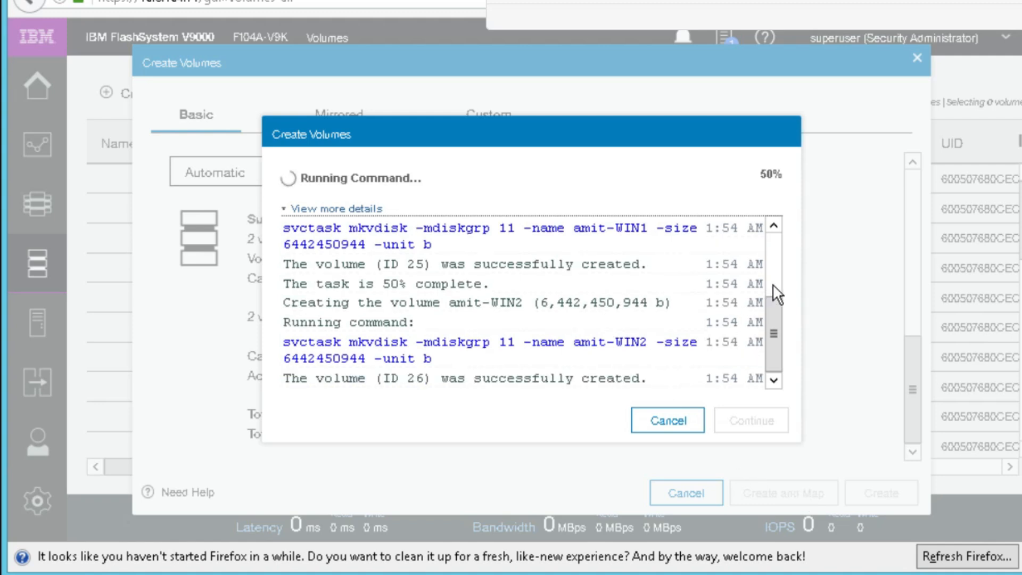
Examine the mkvdisk commands in the volume creation log for amit-WIN1 and amit-WIN2.
{"action": "left_click", "coordinate": [772, 283]}
{"action": "left_click_drag", "start_coordinate": [774, 289], "coordinate": [778, 354]}
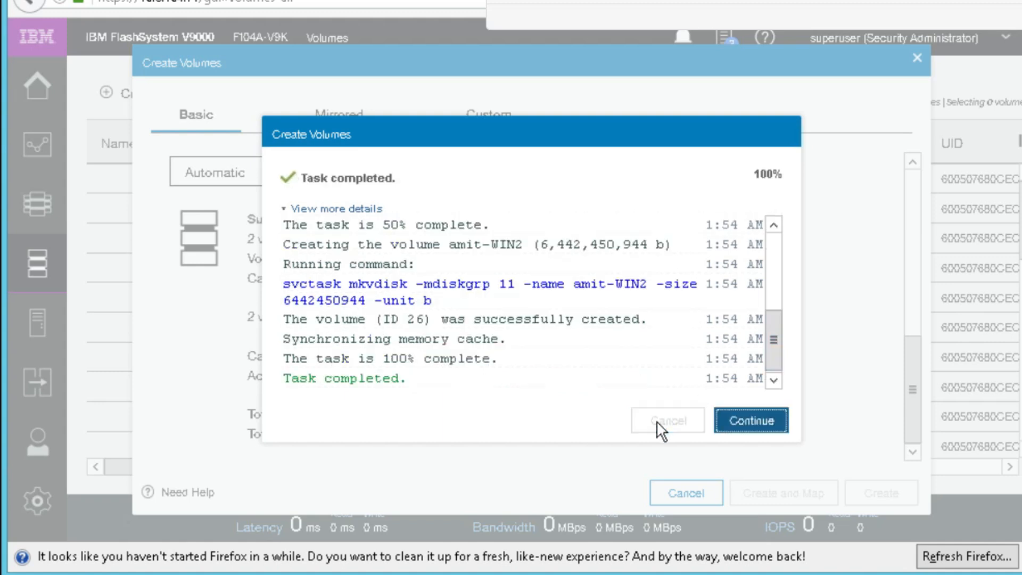
{"action": "double_click", "coordinate": [375, 287]}
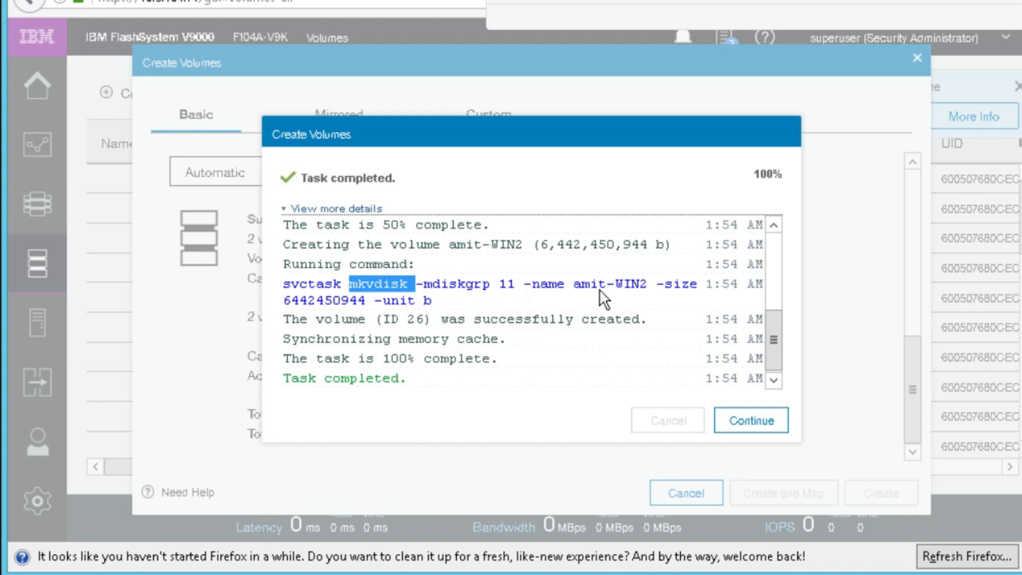
{"action": "scroll", "coordinate": [592, 289], "scroll_direction": "up", "scroll_amount": 2}
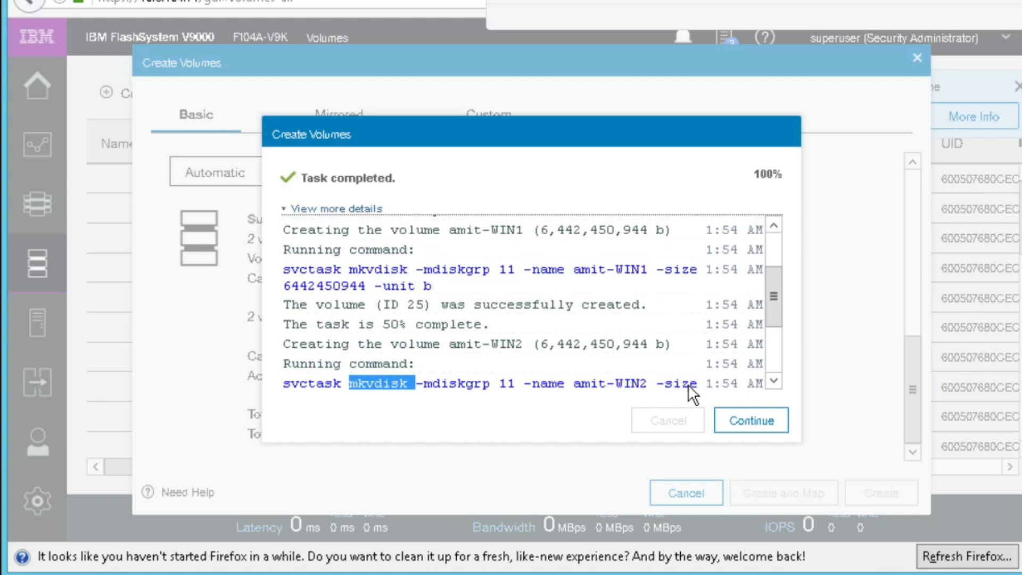
Continue to host mapping and map amit-WIN1 and amit-WIN2 to amit-WIN-host with automatic SCSI IDs.
{"action": "left_click", "coordinate": [743, 433]}
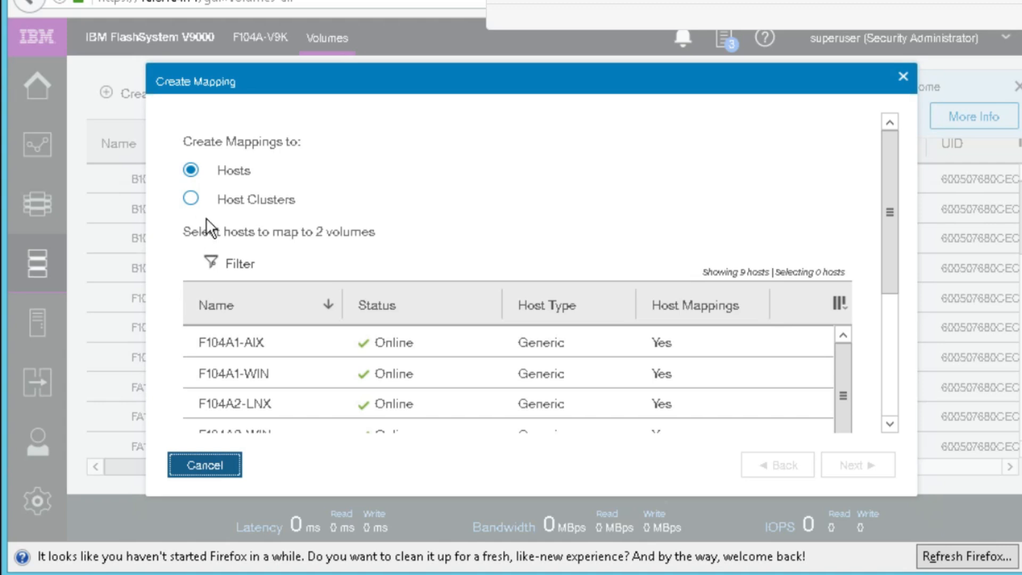
{"action": "left_click", "coordinate": [247, 320]}
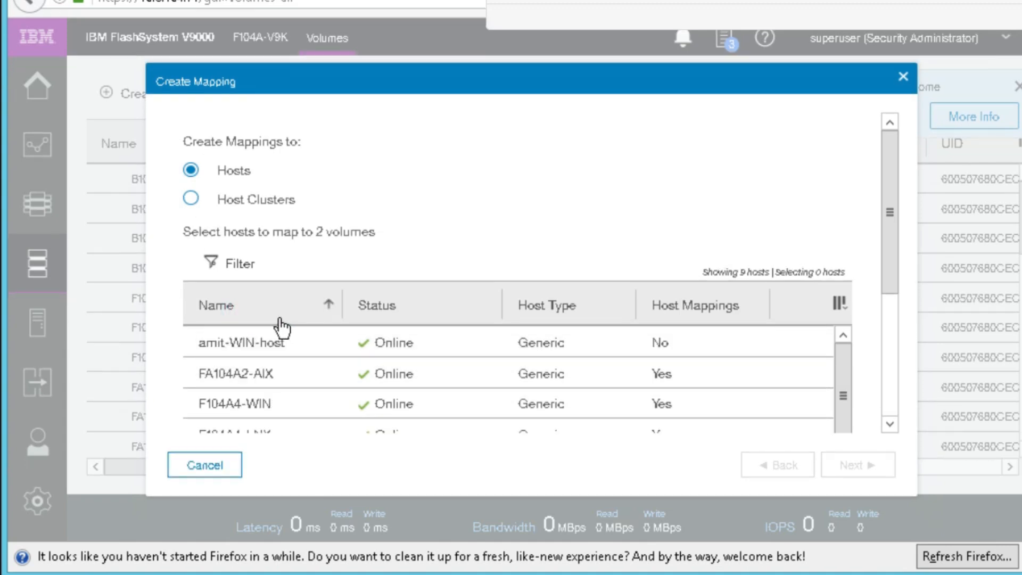
{"action": "left_click", "coordinate": [385, 347]}
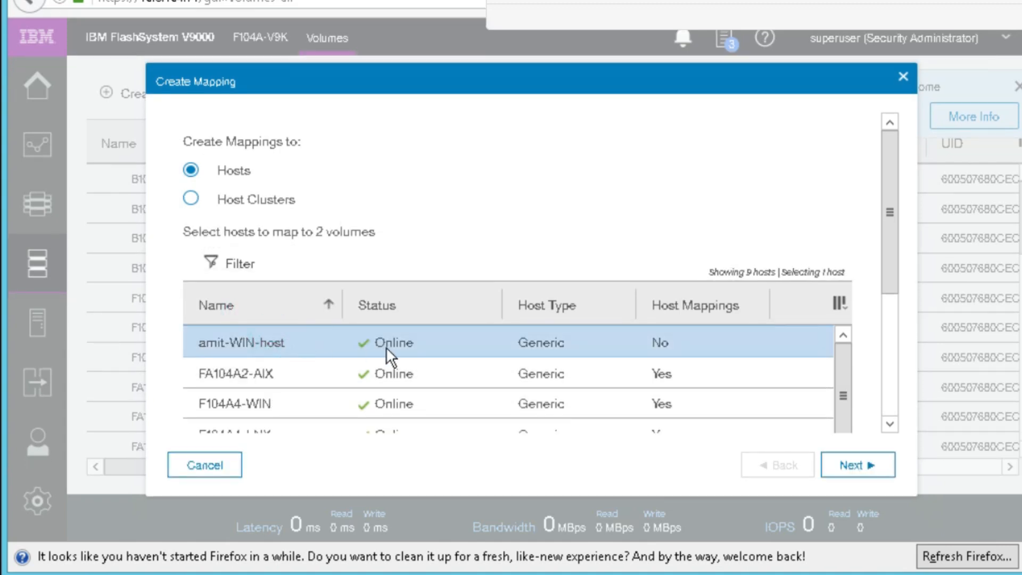
{"action": "left_click", "coordinate": [859, 466]}
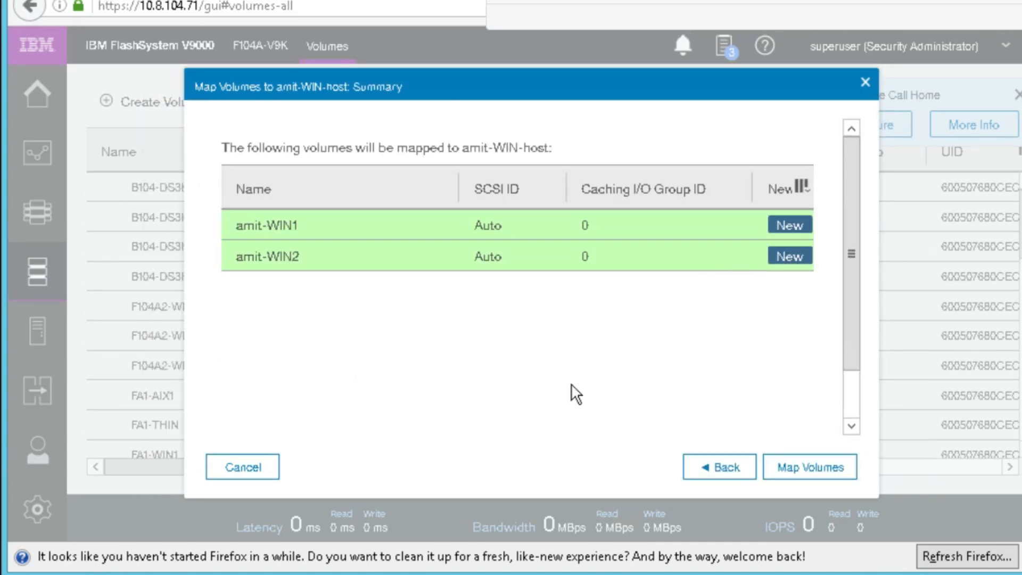
{"action": "right_click", "coordinate": [485, 228]}
{"action": "left_click", "coordinate": [474, 224]}
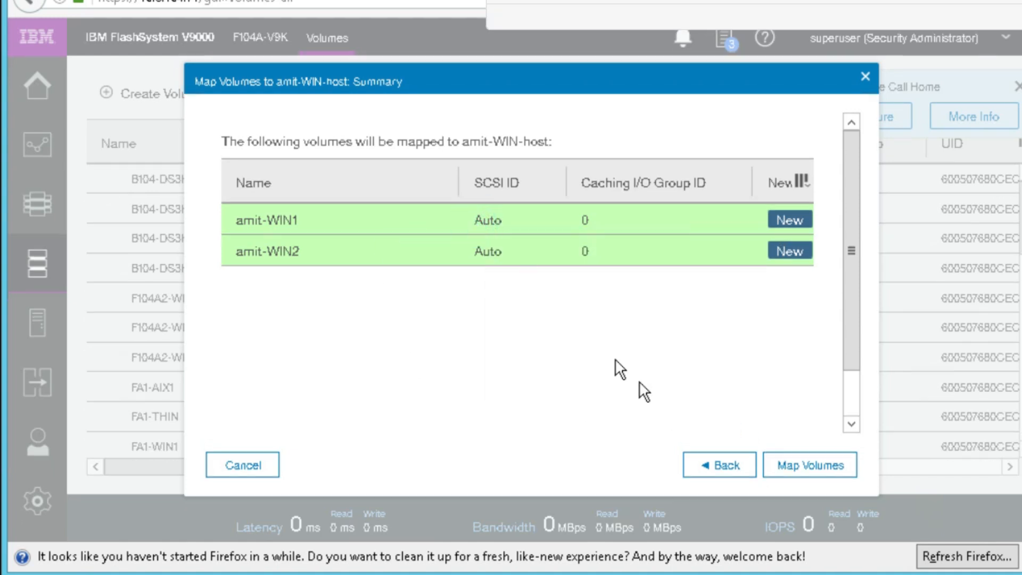
{"action": "left_click", "coordinate": [801, 468]}
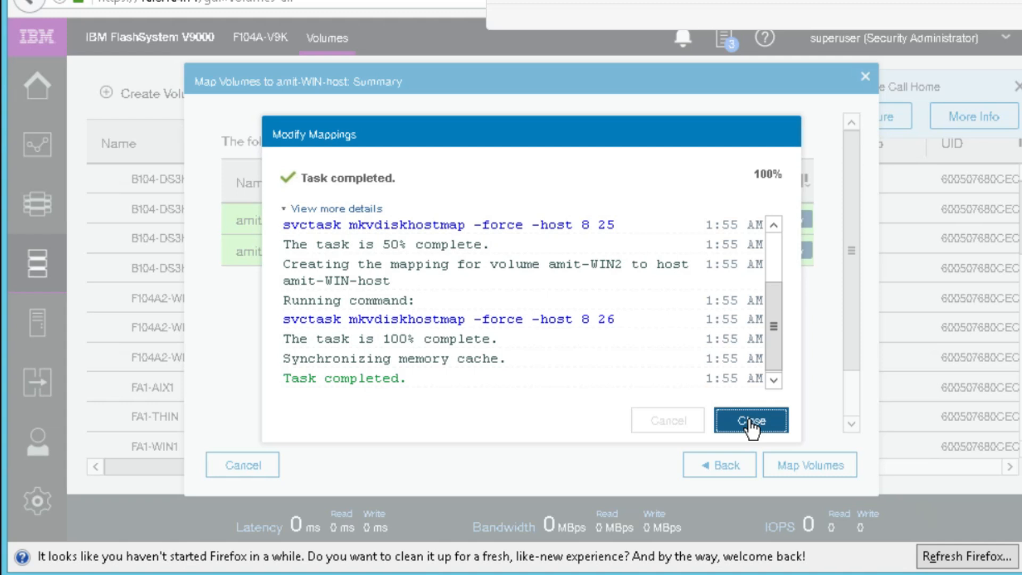
Examine the mkvdiskhostmap command and its host parameter in the mapping log, and close the log.
{"action": "left_click_drag", "start_coordinate": [347, 319], "coordinate": [459, 324]}
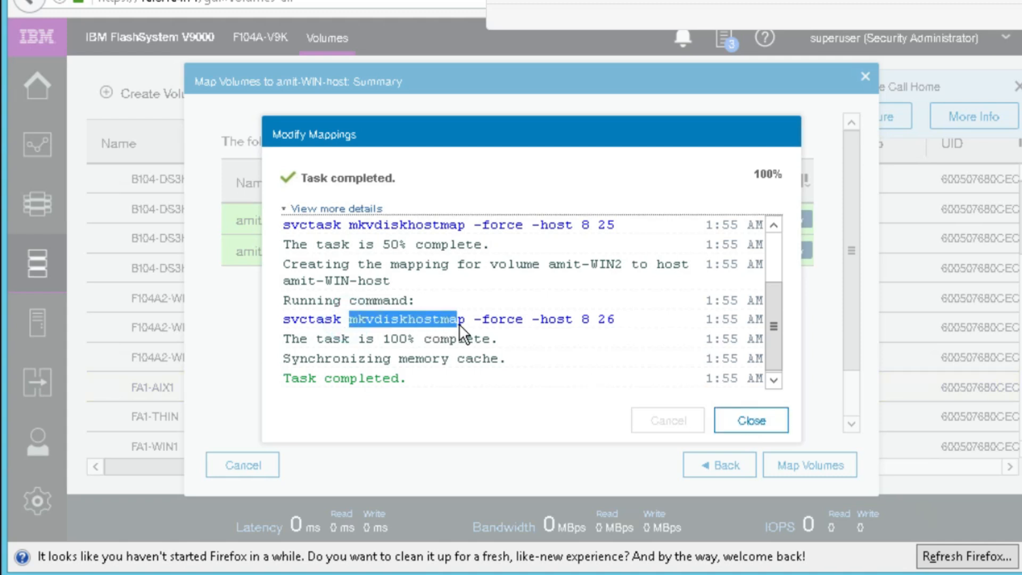
{"action": "left_click_drag", "start_coordinate": [533, 319], "coordinate": [586, 321]}
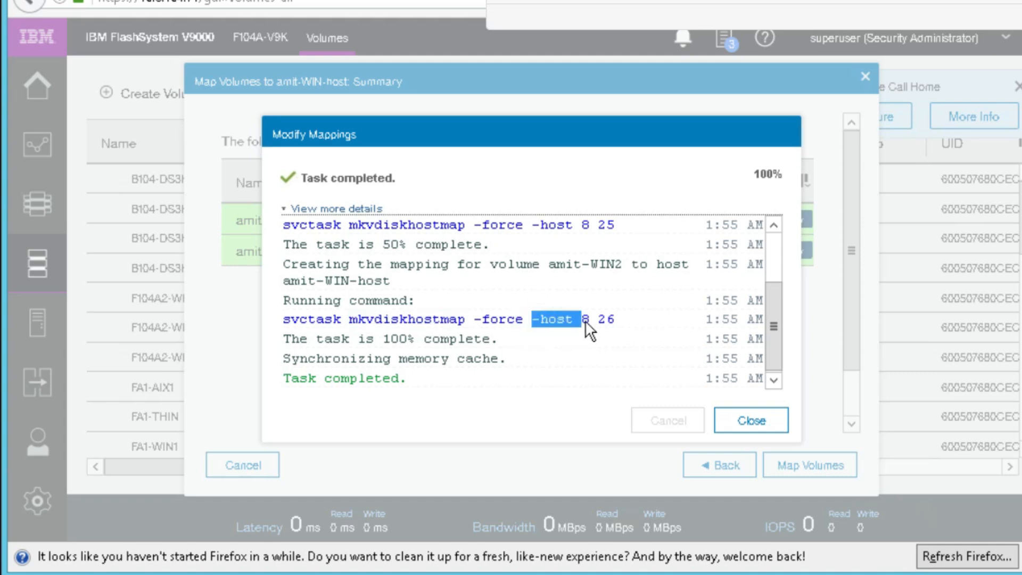
{"action": "left_click", "coordinate": [753, 421]}
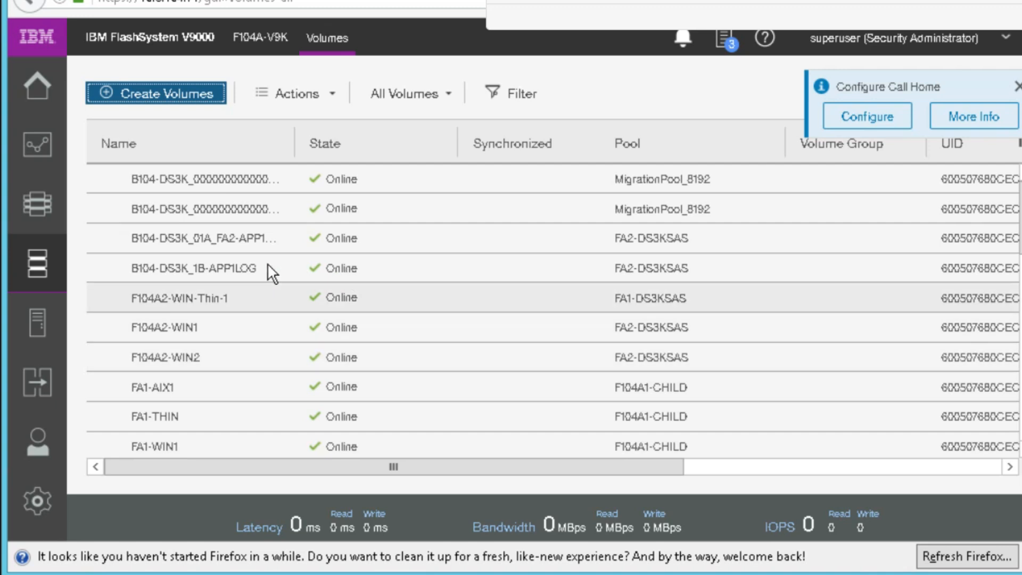
Sort the volumes list by name in descending order and enter amit-WIN2-vol as the new name for amit-WIN2.
{"action": "left_click", "coordinate": [205, 148]}
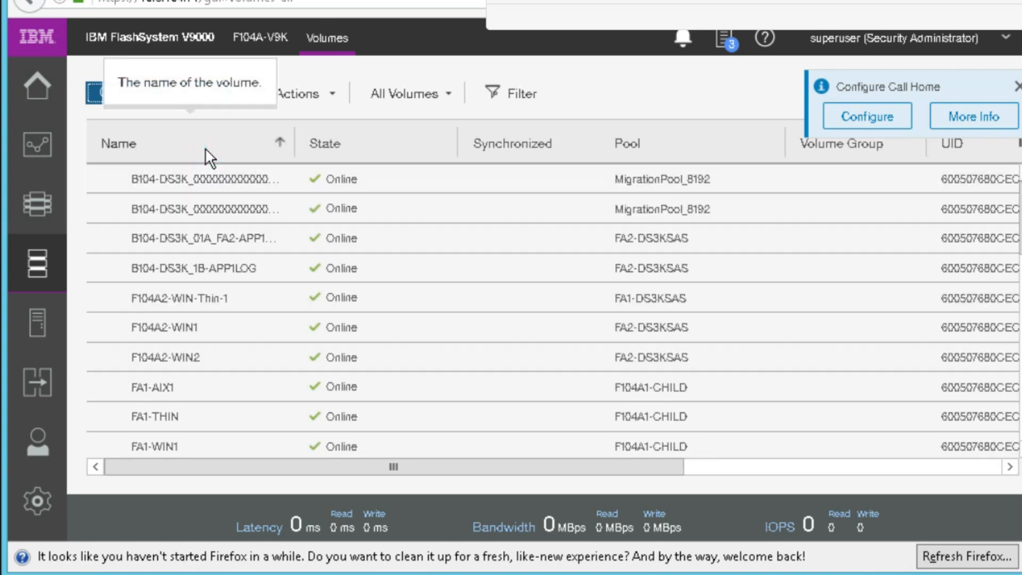
{"action": "left_click", "coordinate": [206, 148]}
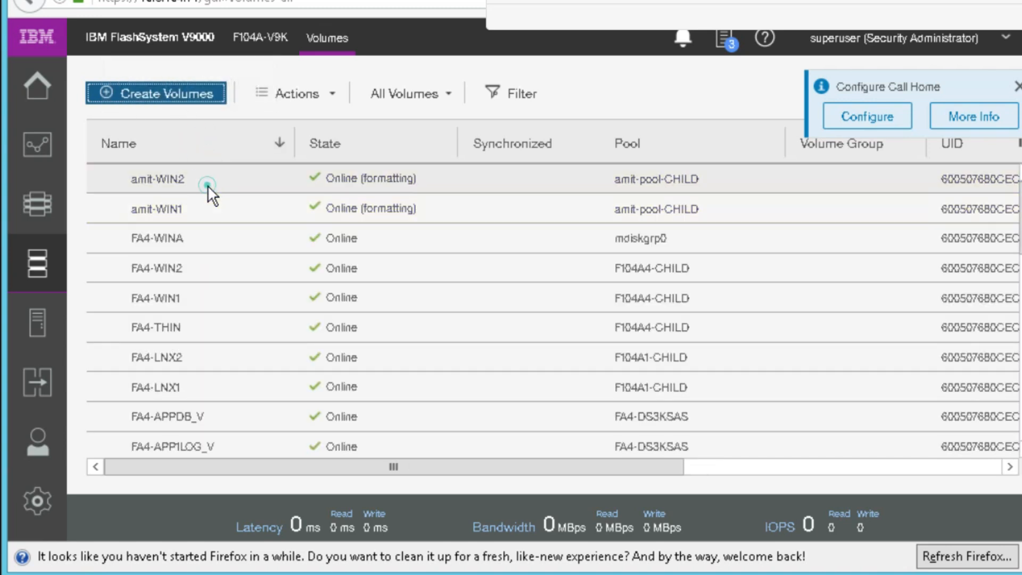
{"action": "right_click", "coordinate": [207, 186]}
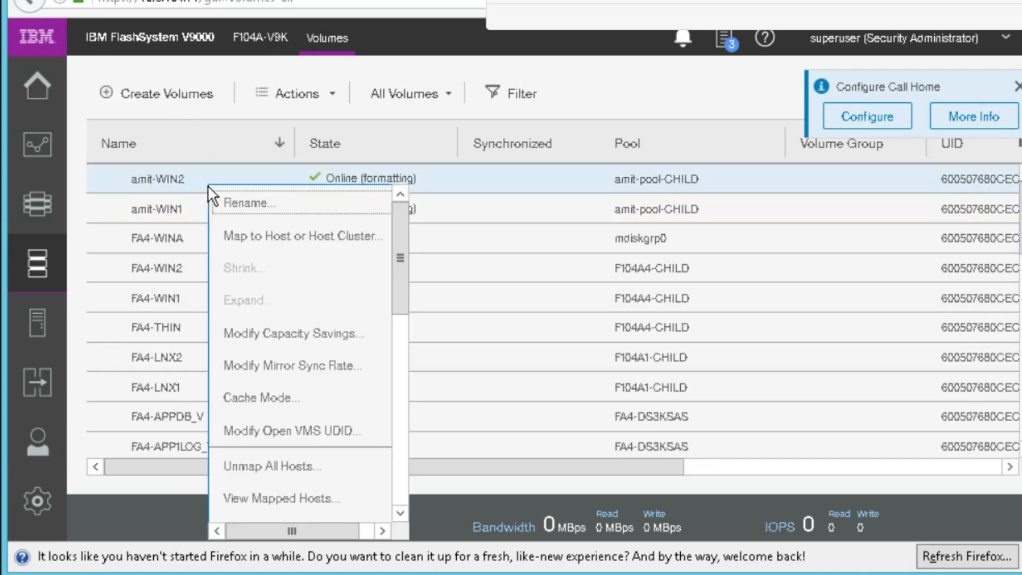
{"action": "left_click", "coordinate": [235, 205]}
{"action": "left_click", "coordinate": [494, 291]}
{"action": "key", "text": "End"}
{"action": "type", "text": "-vol"}
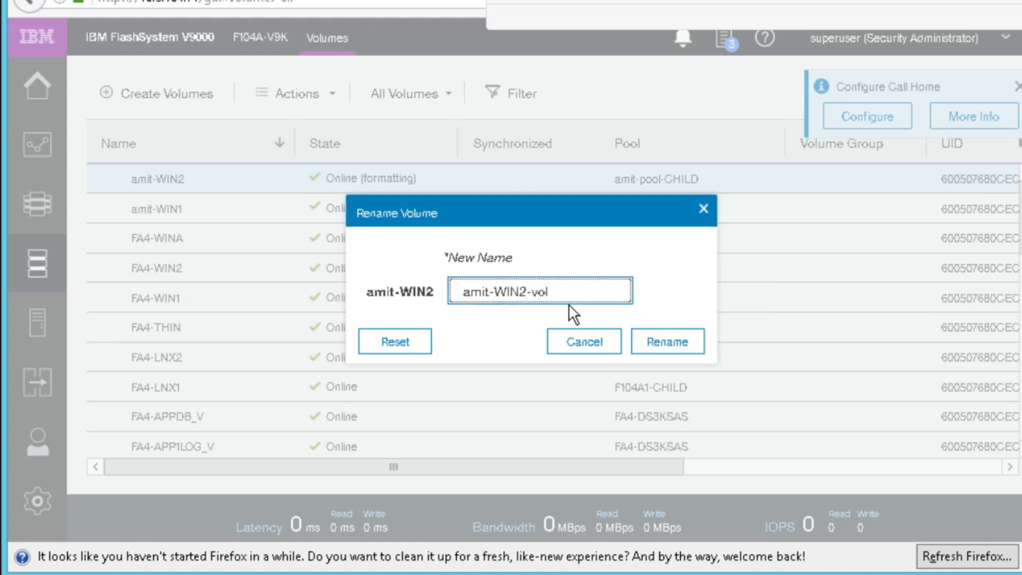
{"action": "left_click", "coordinate": [648, 350]}
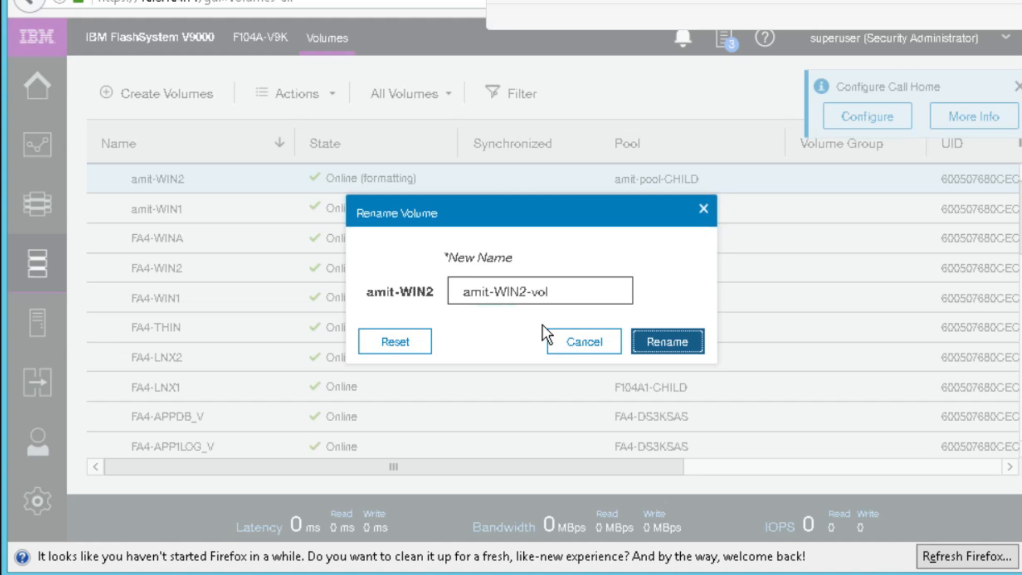
Correct the new name of amit-WIN2 to amit-WIN-vol1, apply the rename and close the task log.
{"action": "left_click", "coordinate": [555, 301]}
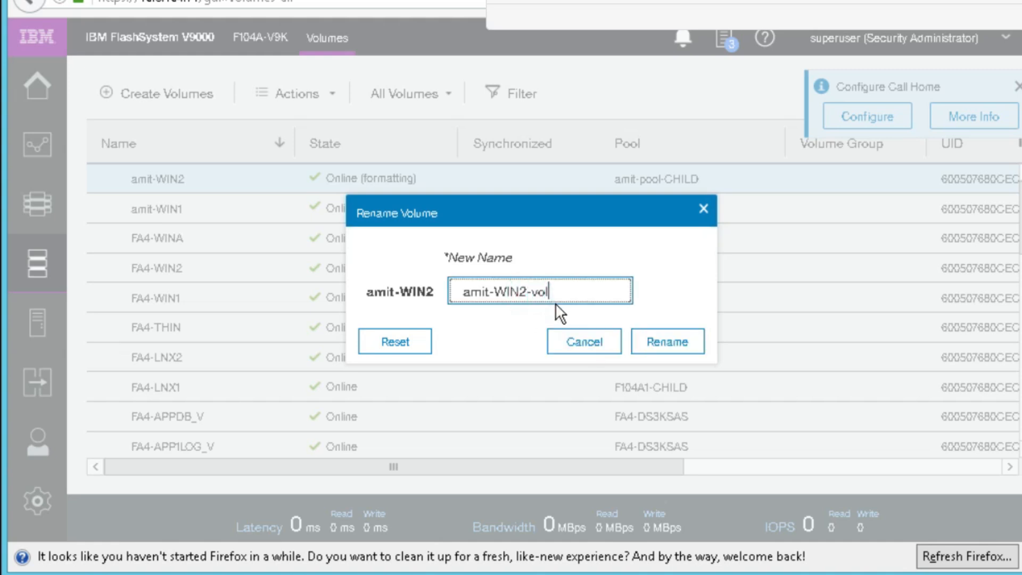
{"action": "key", "text": "BackSpace"}
{"action": "key", "text": "BackSpace"}
{"action": "key", "text": "BackSpace"}
{"action": "left_click", "coordinate": [662, 334]}
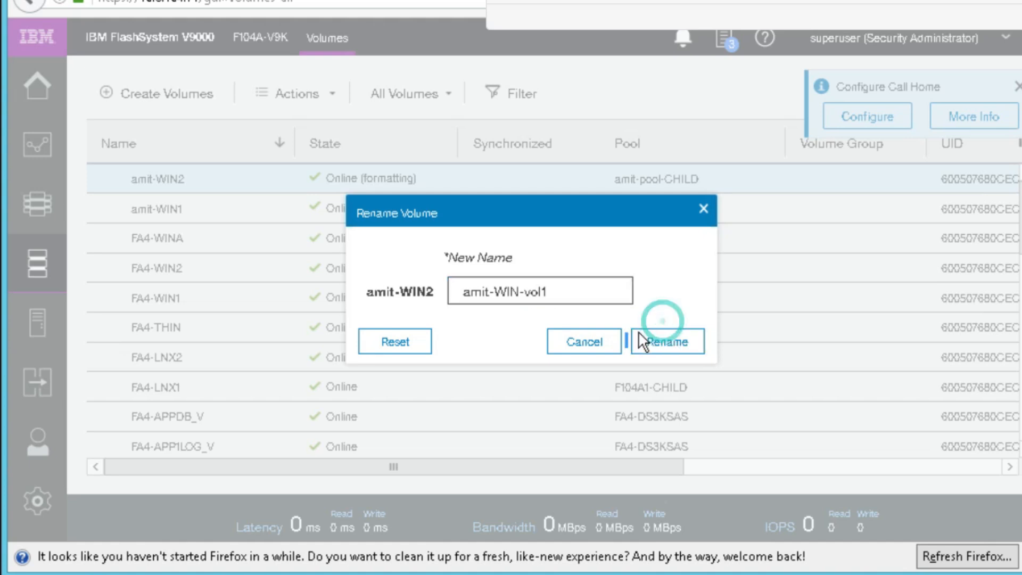
{"action": "left_click", "coordinate": [660, 343]}
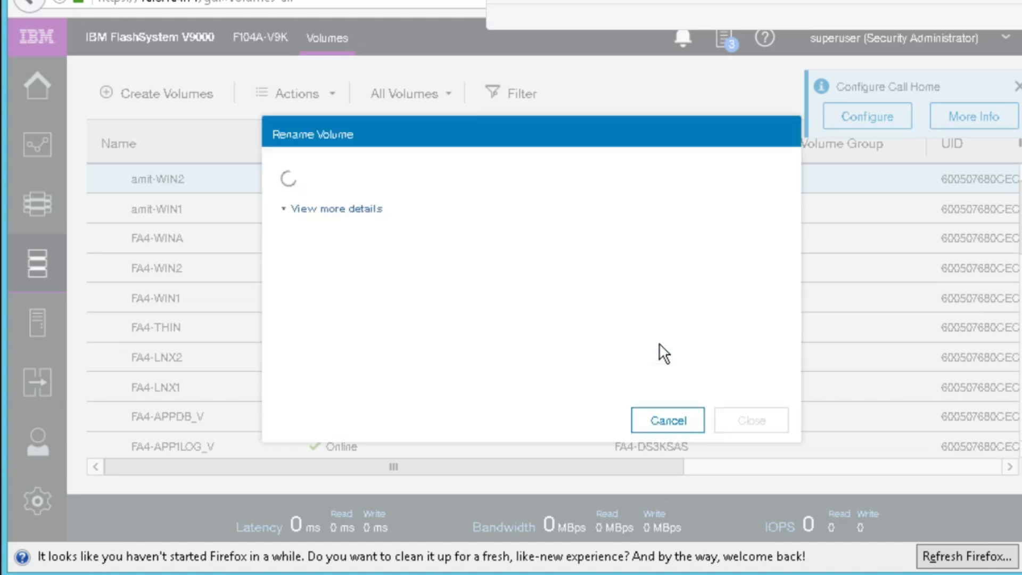
{"action": "left_click", "coordinate": [735, 425]}
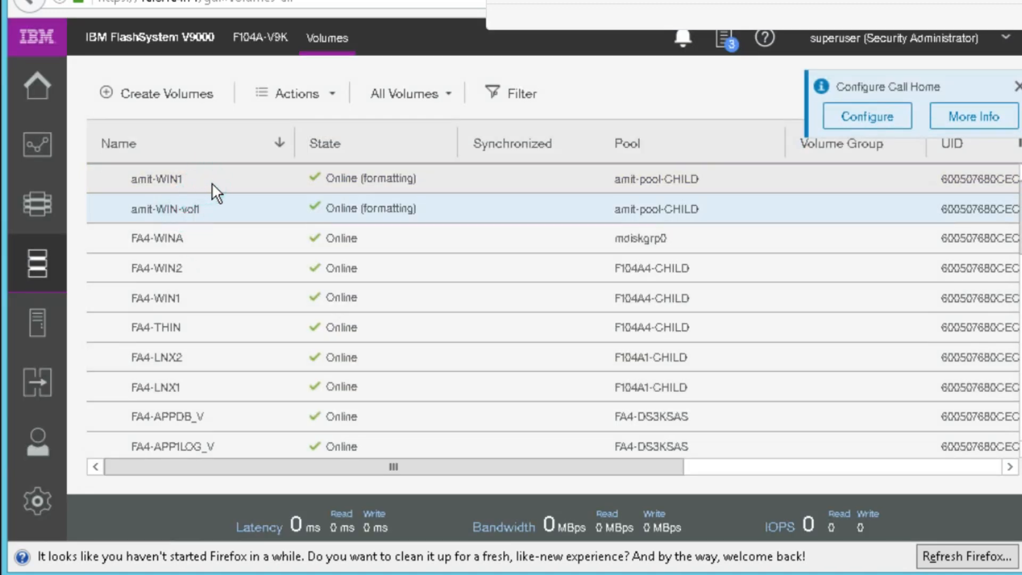
Rename the volume amit-WIN1 to amit-WIN-vol2 and close the task log.
{"action": "left_click", "coordinate": [212, 183]}
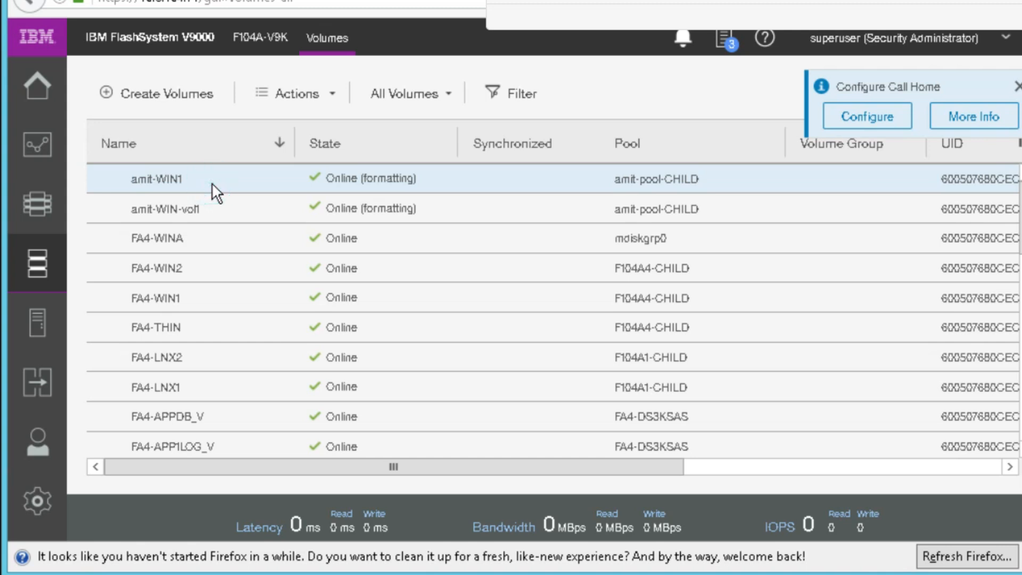
{"action": "right_click", "coordinate": [212, 183]}
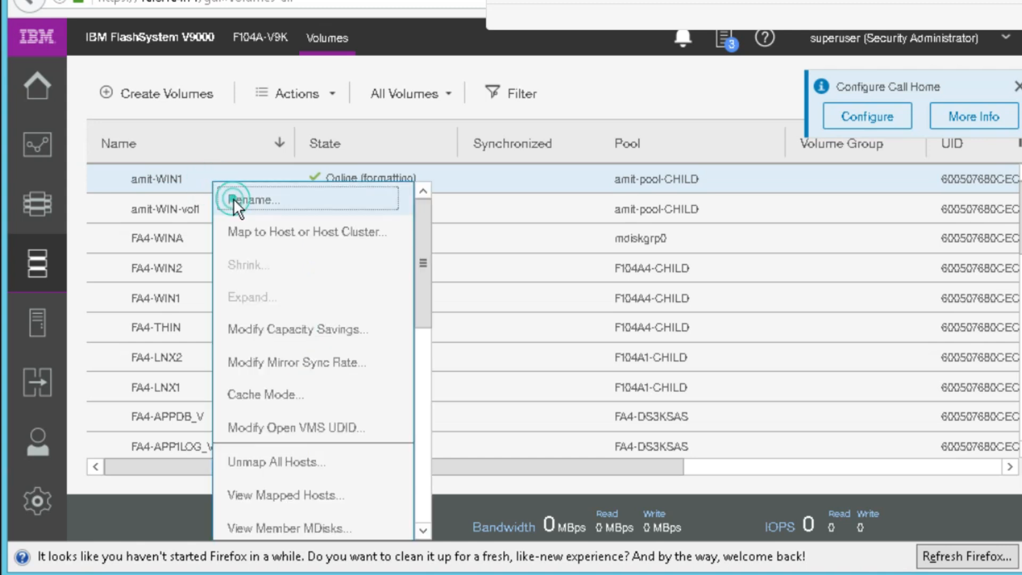
{"action": "left_click", "coordinate": [233, 198]}
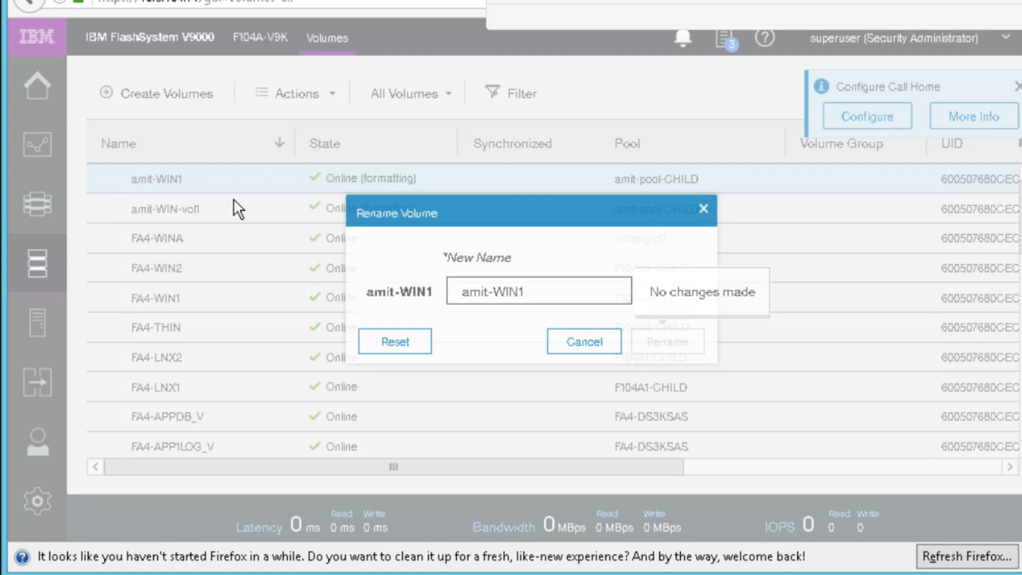
{"action": "left_click", "coordinate": [520, 291]}
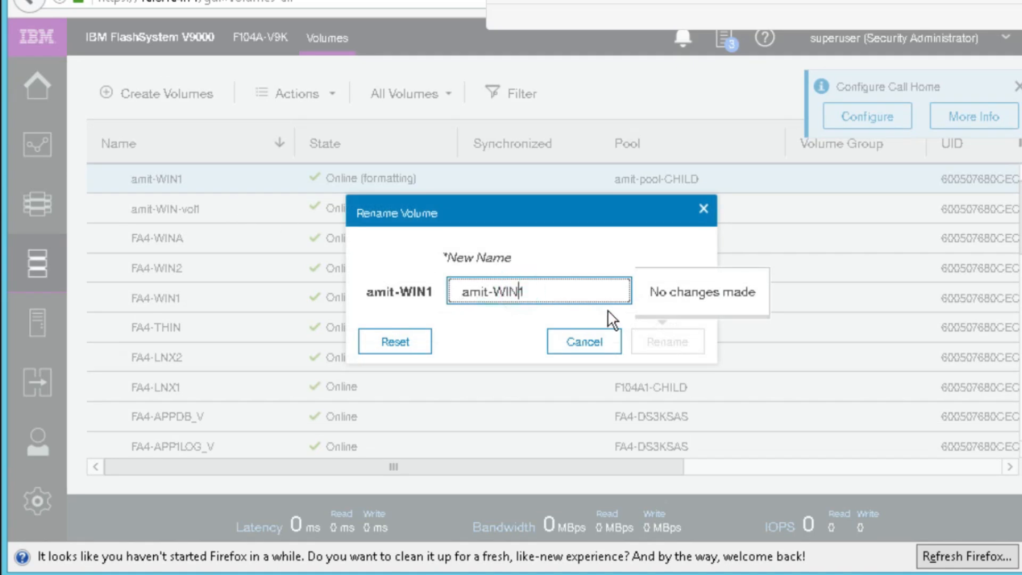
{"action": "type", "text": "-vol"}
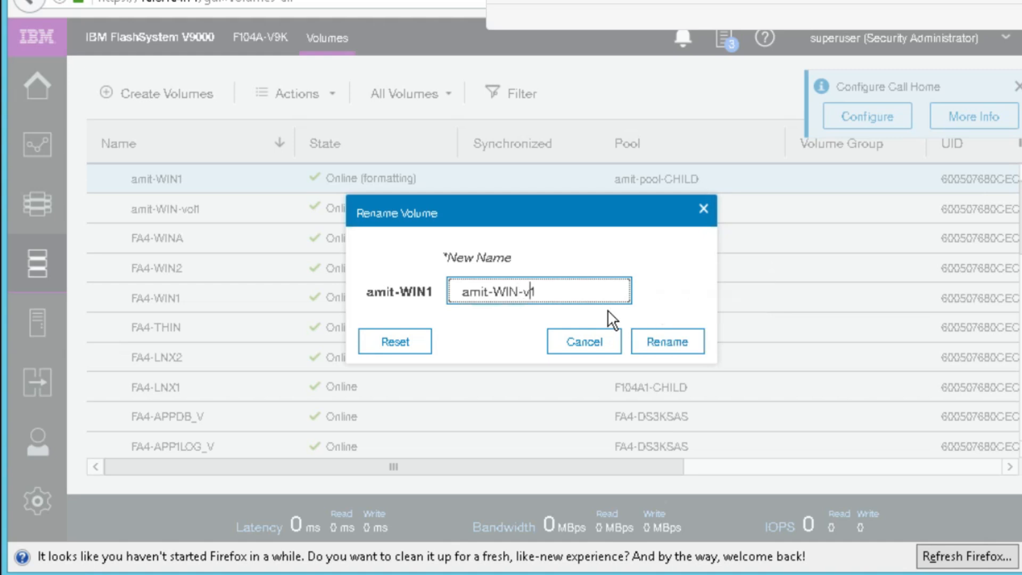
{"action": "key", "text": "Delete"}
{"action": "type", "text": "2"}
{"action": "left_click", "coordinate": [665, 344]}
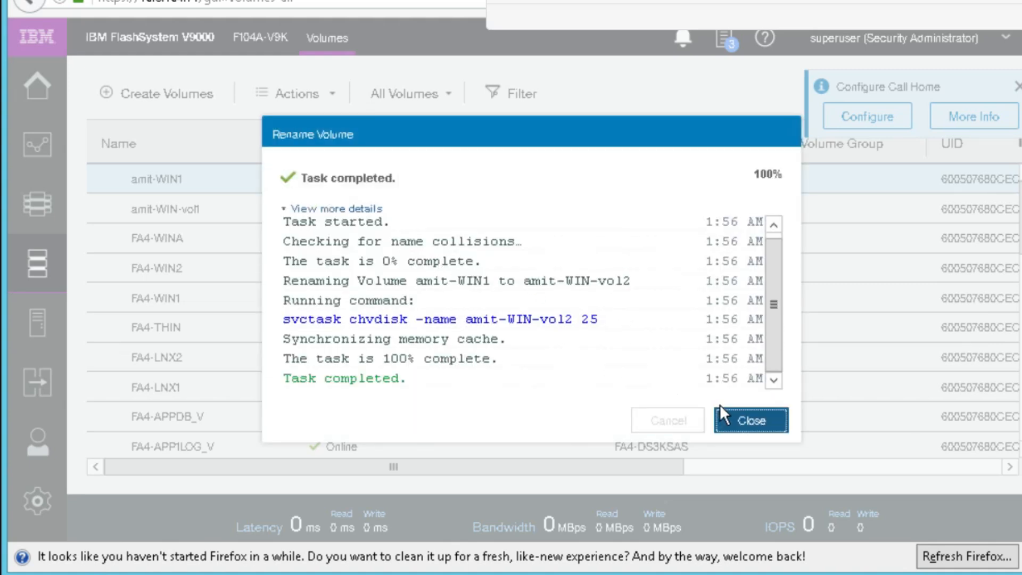
{"action": "left_click", "coordinate": [733, 424]}
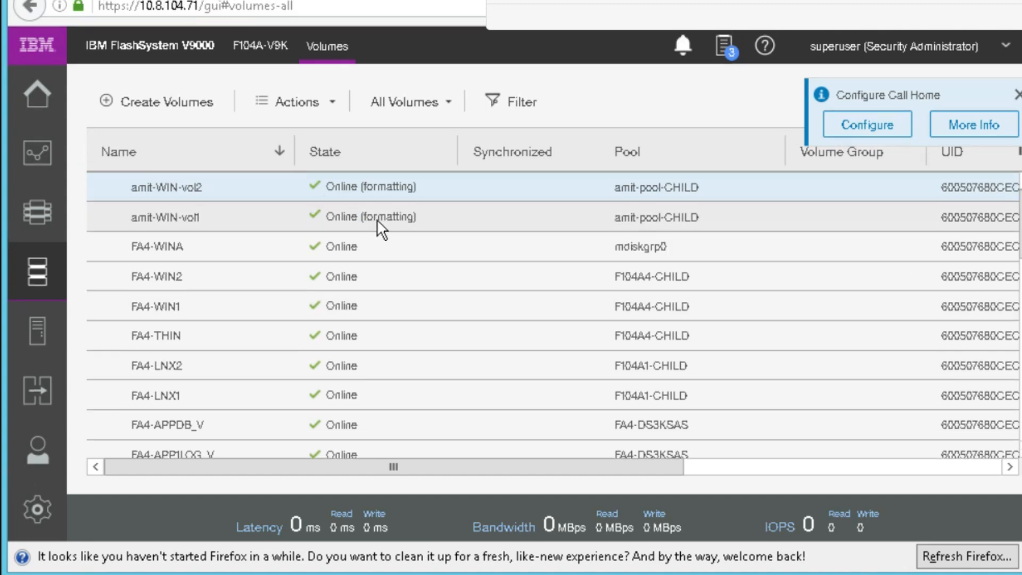
Examine the UID, host mapping and capacity columns for the two amit-WIN volumes in the volumes list.
{"action": "left_click", "coordinate": [828, 470]}
{"action": "left_click_drag", "start_coordinate": [679, 469], "coordinate": [877, 461]}
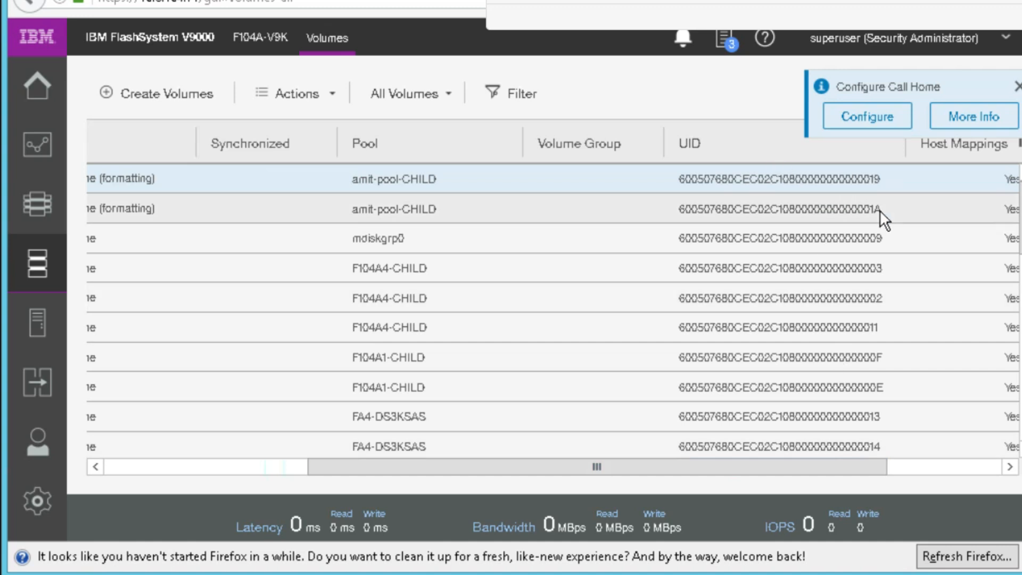
{"action": "left_click", "coordinate": [877, 465]}
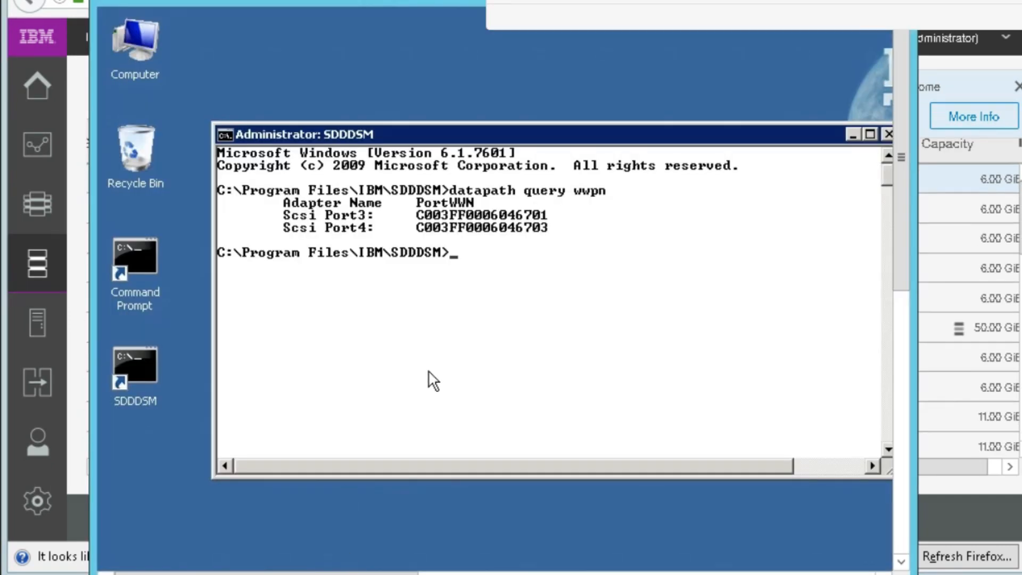
Switch to the SDDDSM command prompt on the Windows host and run datapath query device.
{"action": "key", "text": "Up"}
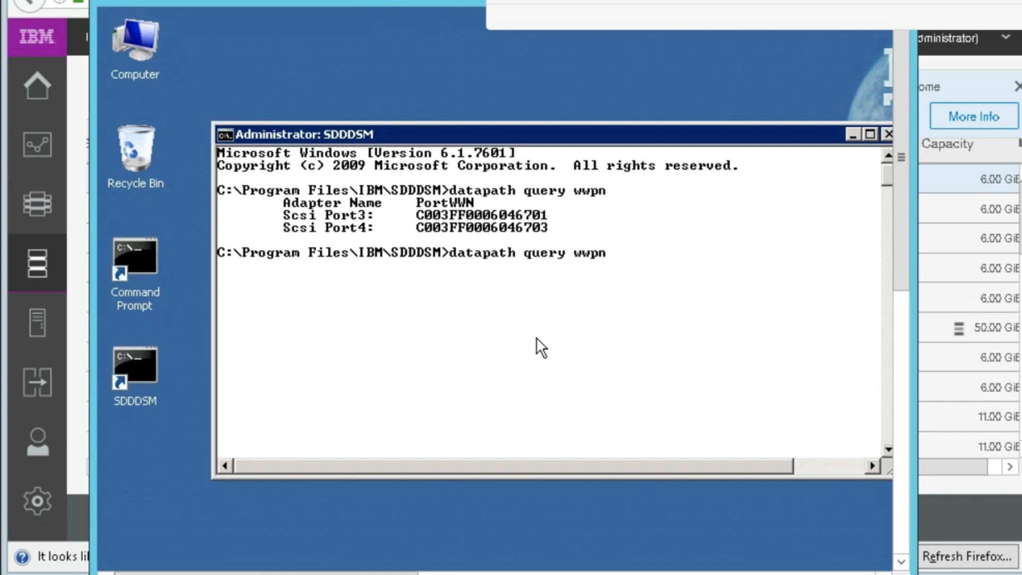
{"action": "key", "text": "BackSpace"}
{"action": "key", "text": "BackSpace"}
{"action": "key", "text": "BackSpace"}
{"action": "key", "text": "BackSpace"}
{"action": "type", "text": "d"}
{"action": "key", "text": "BackSpace"}
{"action": "type", "text": "device"}
{"action": "key", "text": "Return"}
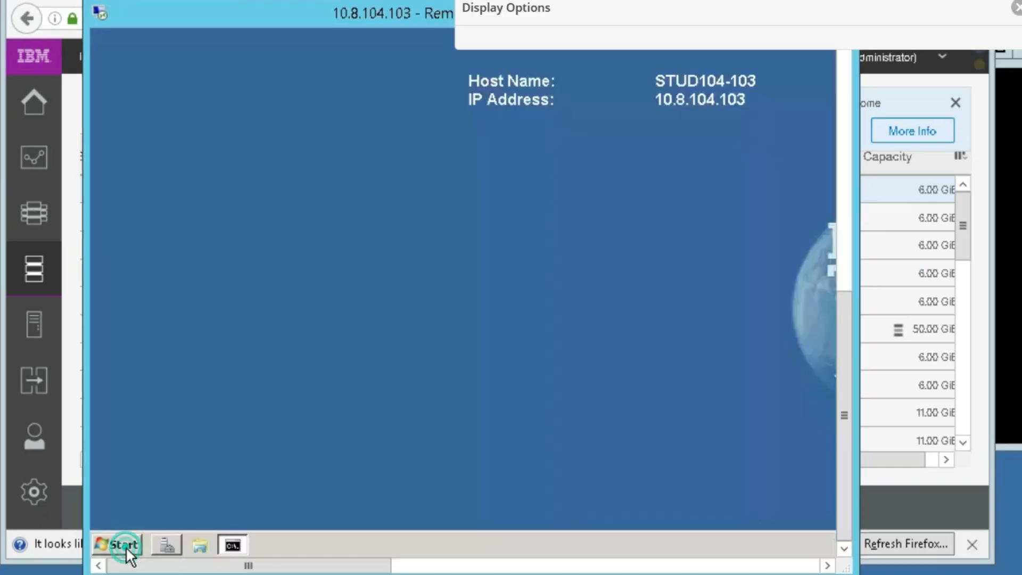
Open Server Manager on the Windows host and show Disk Management under Storage.
{"action": "left_click", "coordinate": [126, 546]}
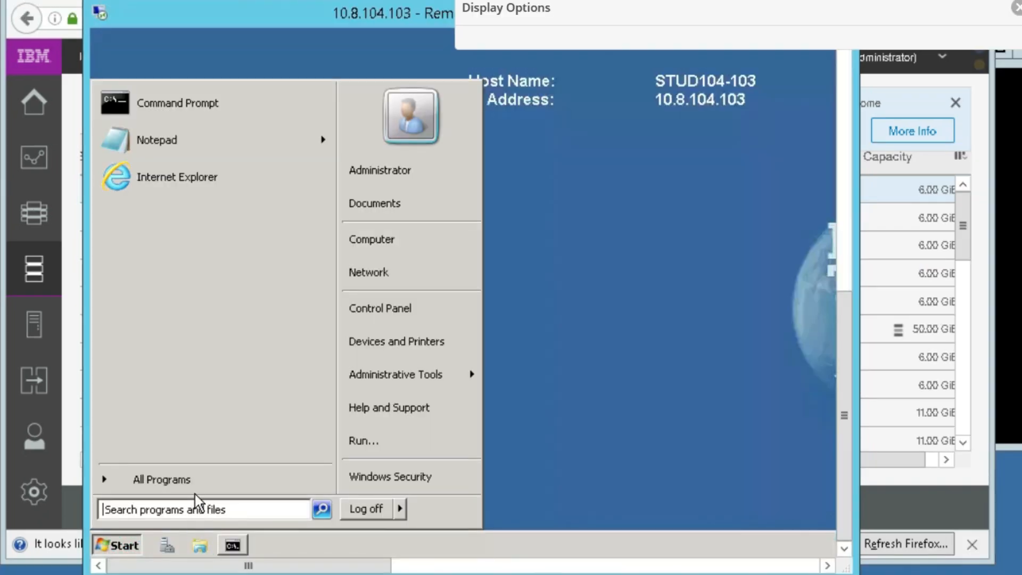
{"action": "type", "text": "server manag"}
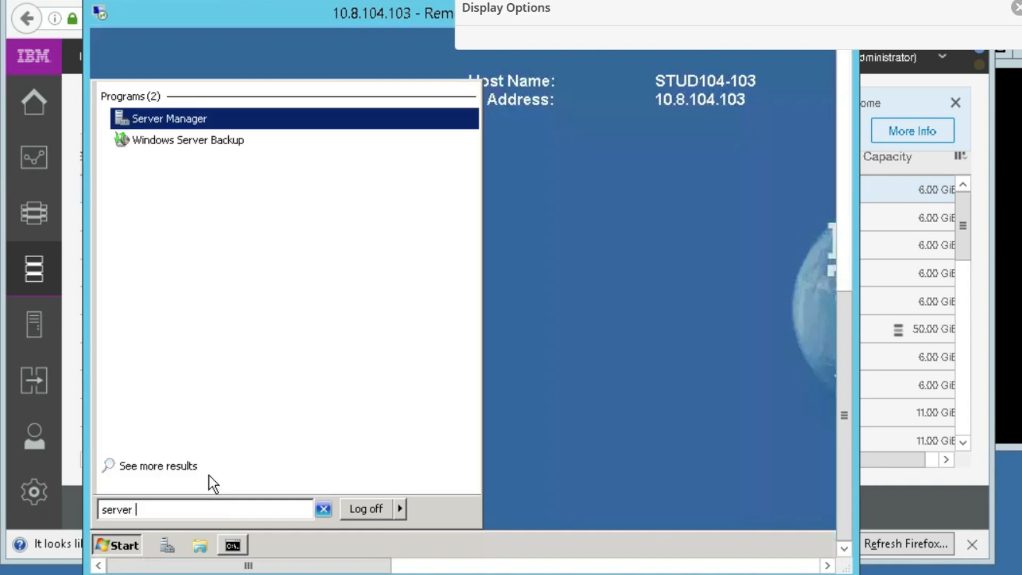
{"action": "type", "text": "er"}
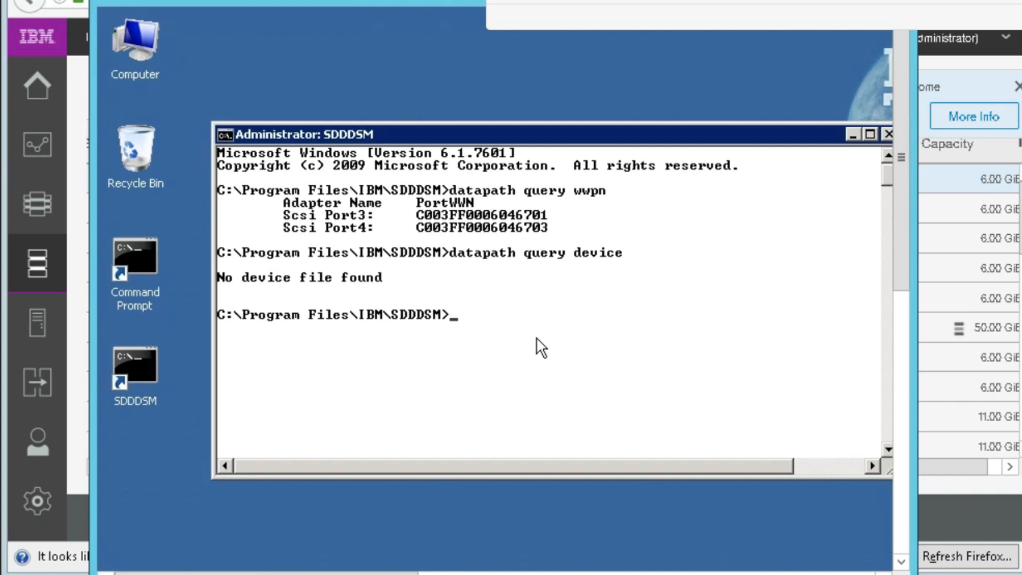
{"action": "left_click", "coordinate": [907, 347]}
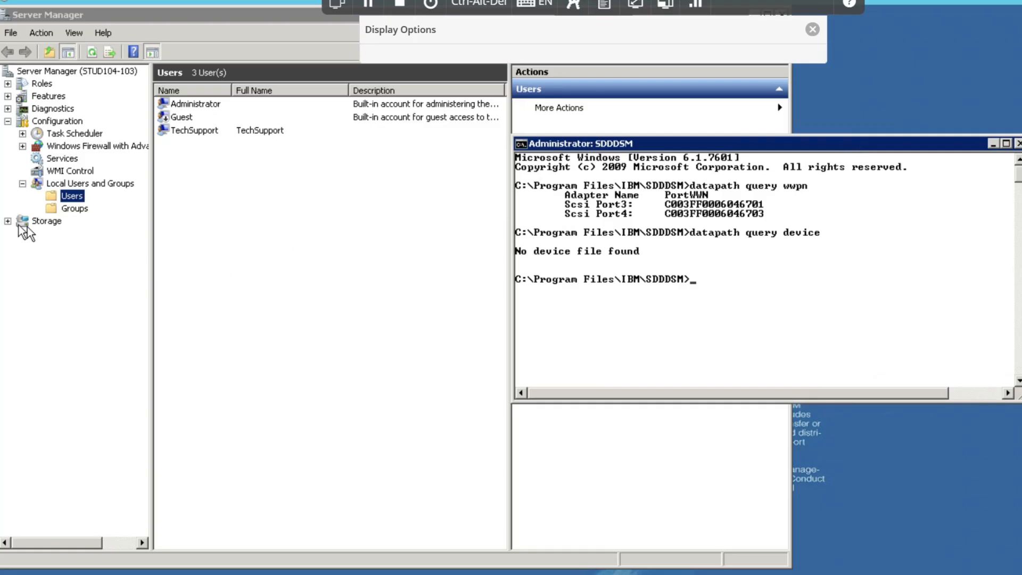
{"action": "left_click", "coordinate": [8, 221]}
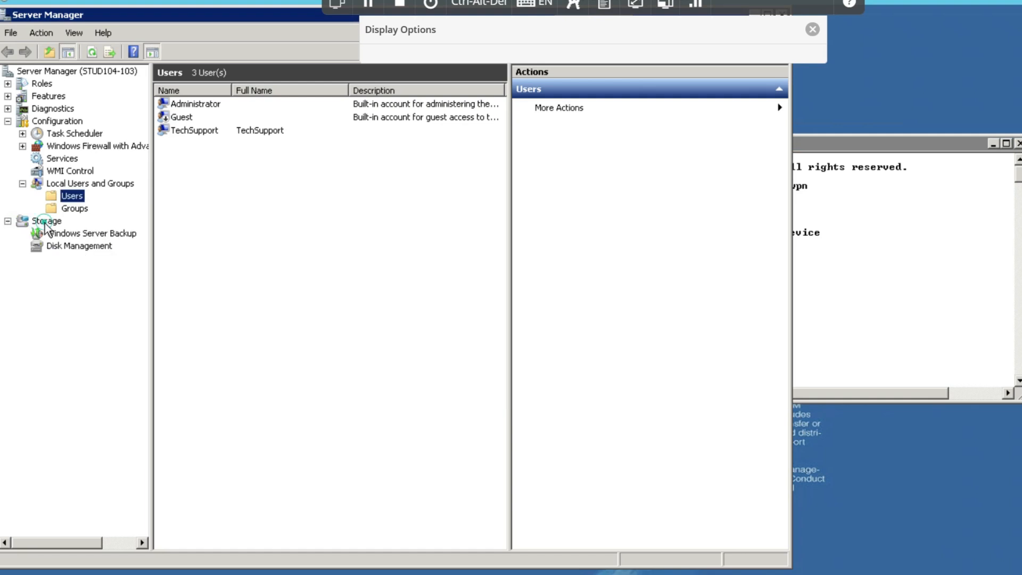
{"action": "left_click", "coordinate": [47, 220]}
{"action": "left_click", "coordinate": [71, 248]}
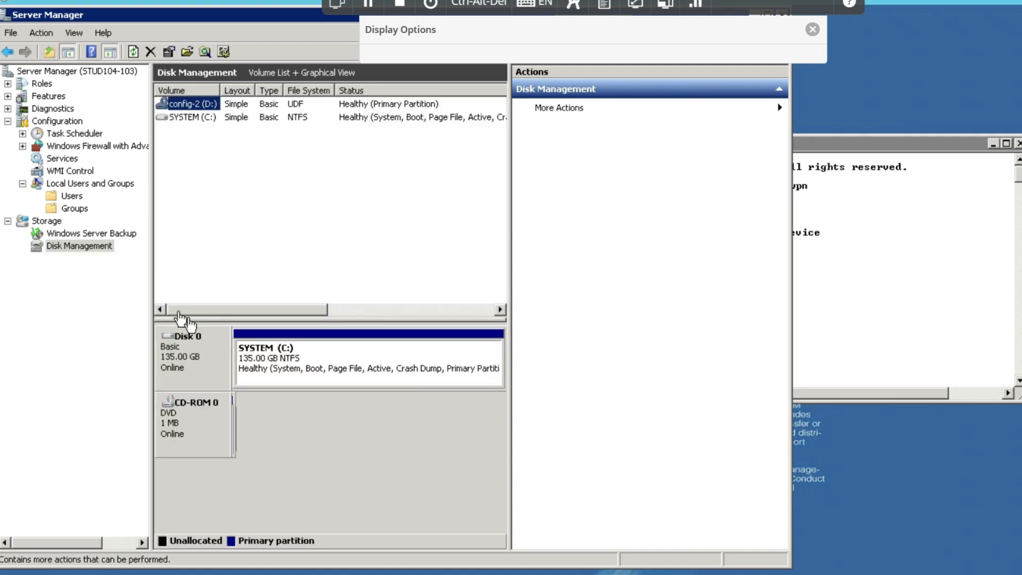
Rescan the disks in Disk Management and select the unallocated space on Disk 2.
{"action": "right_click", "coordinate": [106, 248]}
{"action": "left_click", "coordinate": [138, 272]}
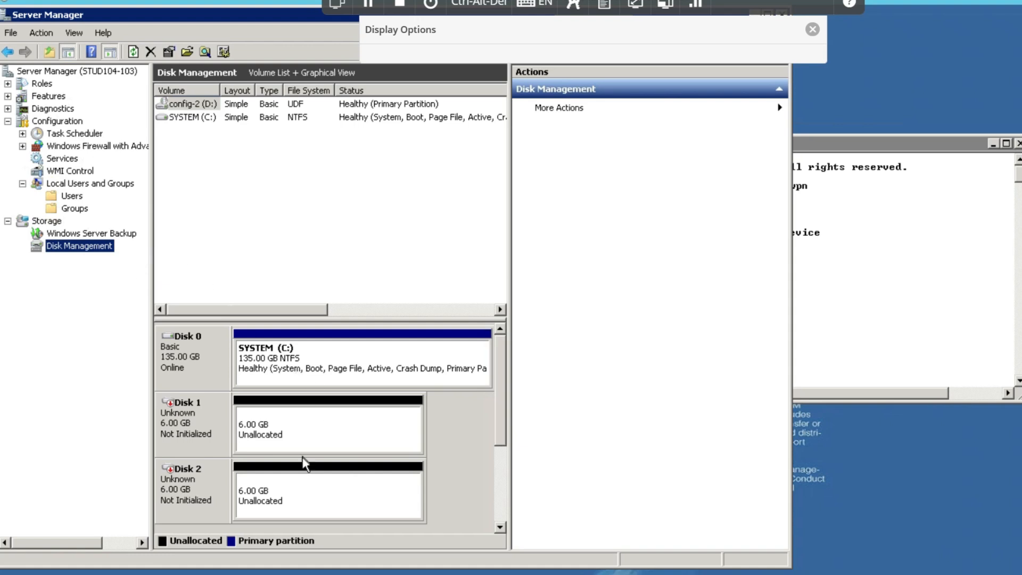
{"action": "left_click", "coordinate": [300, 439]}
{"action": "left_click", "coordinate": [299, 487]}
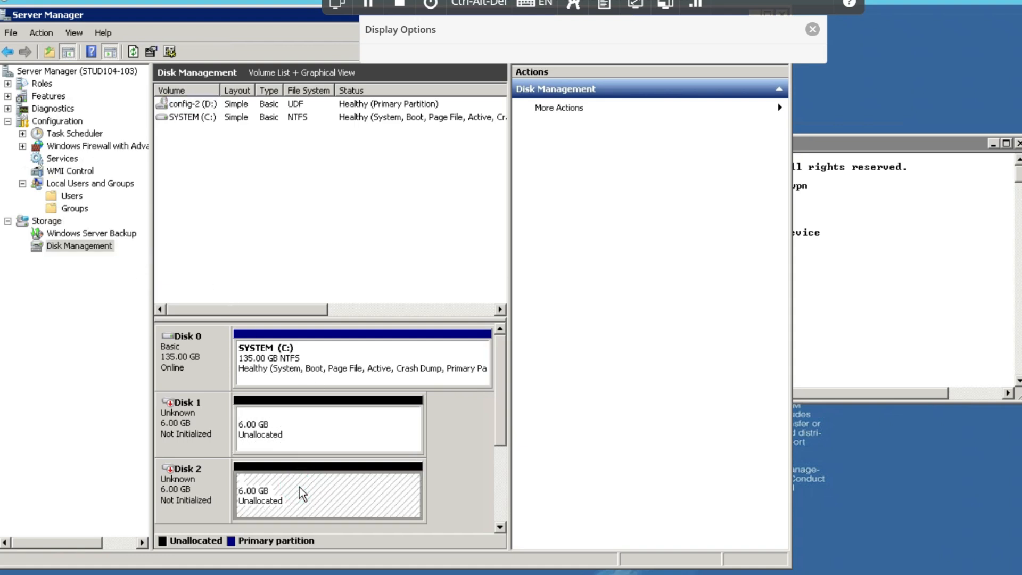
Return to the SDDDSM command prompt and run datapath query device again.
{"action": "left_click", "coordinate": [812, 321]}
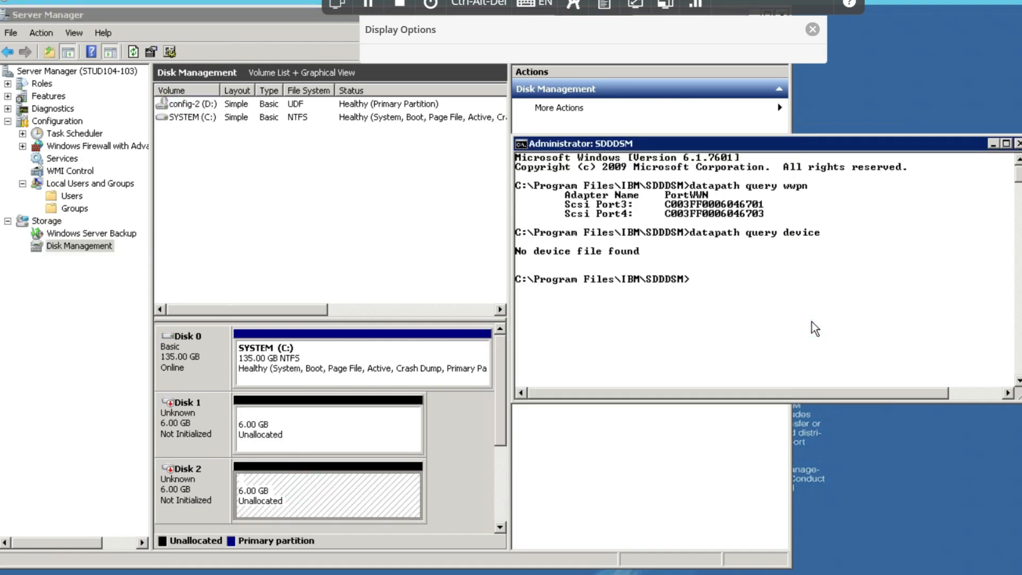
{"action": "key", "text": "Up"}
{"action": "key", "text": "Return"}
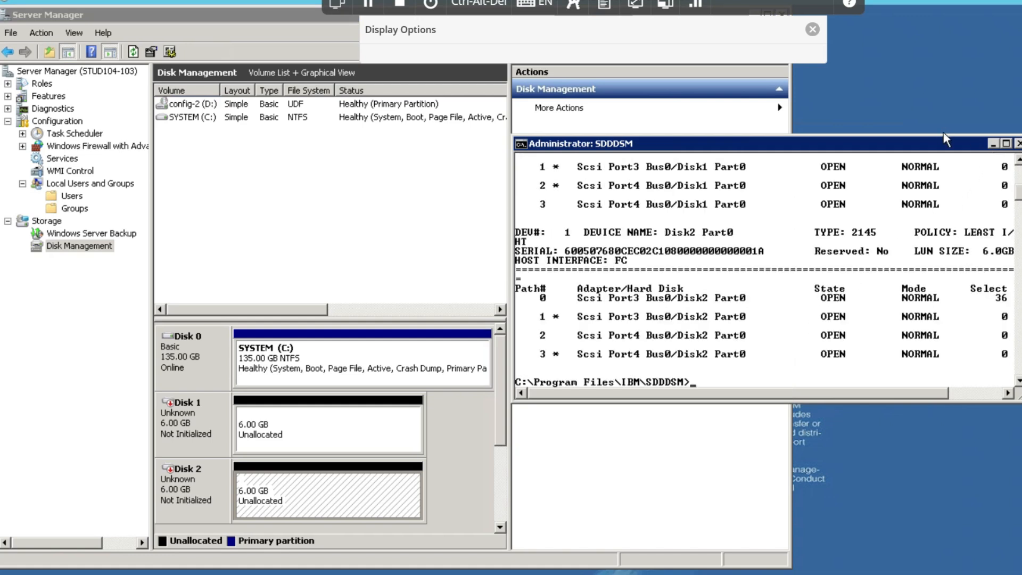
Move and enlarge the SDDDSM window, and examine the serial numbers and path states reported for Disk1 and Disk2.
{"action": "left_click_drag", "start_coordinate": [946, 140], "coordinate": [960, 94]}
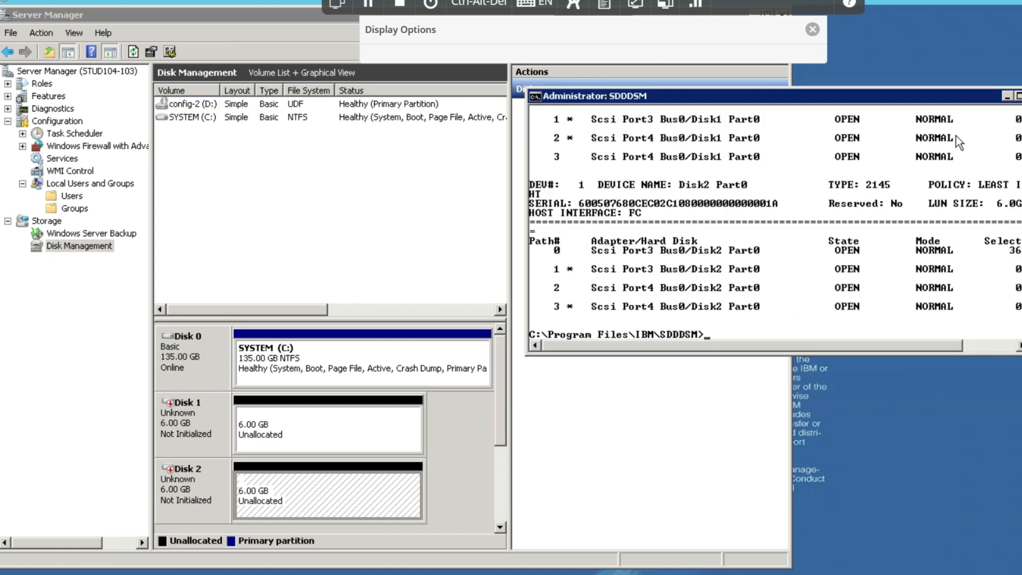
{"action": "left_click_drag", "start_coordinate": [1021, 355], "coordinate": [1011, 467]}
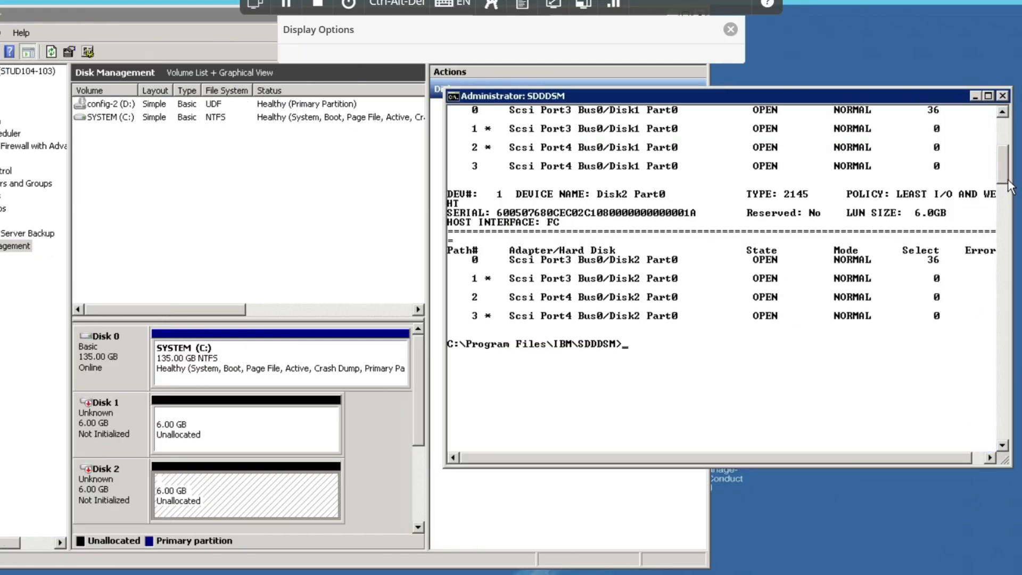
{"action": "left_click_drag", "start_coordinate": [1003, 171], "coordinate": [1003, 160]}
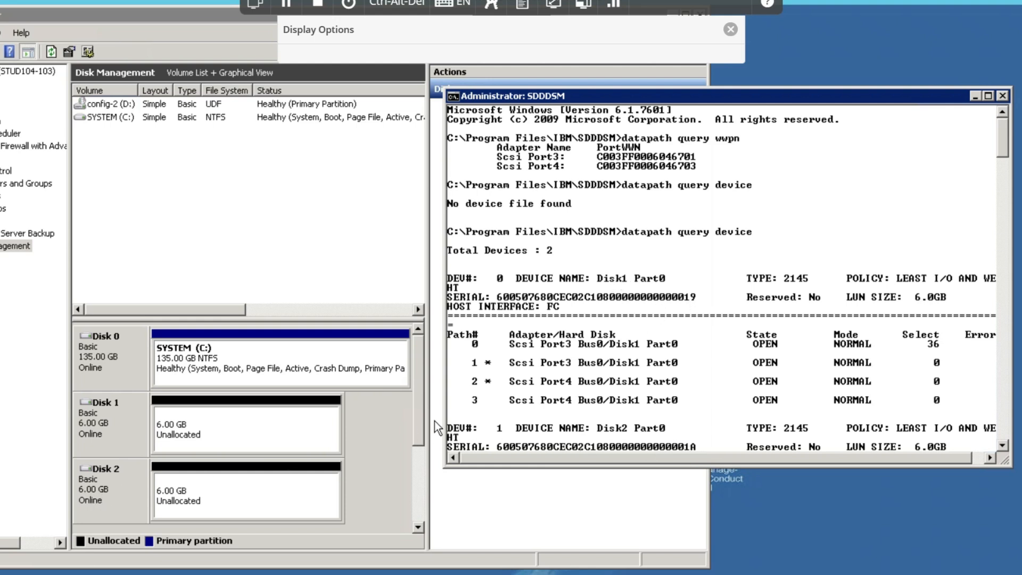
{"action": "scroll", "coordinate": [675, 364], "scroll_direction": "down", "scroll_amount": 2}
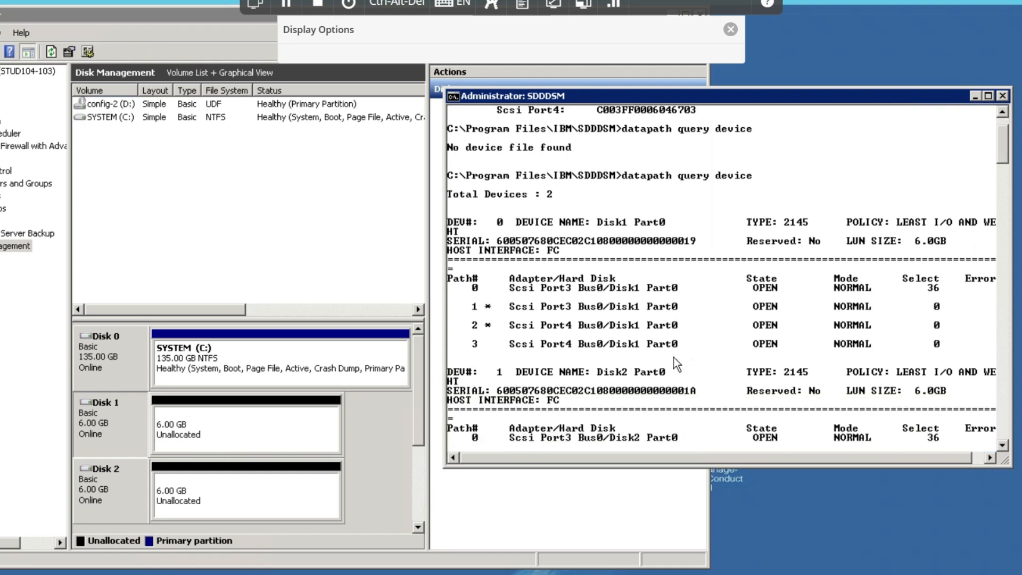
{"action": "scroll", "coordinate": [674, 357], "scroll_direction": "down", "scroll_amount": 3}
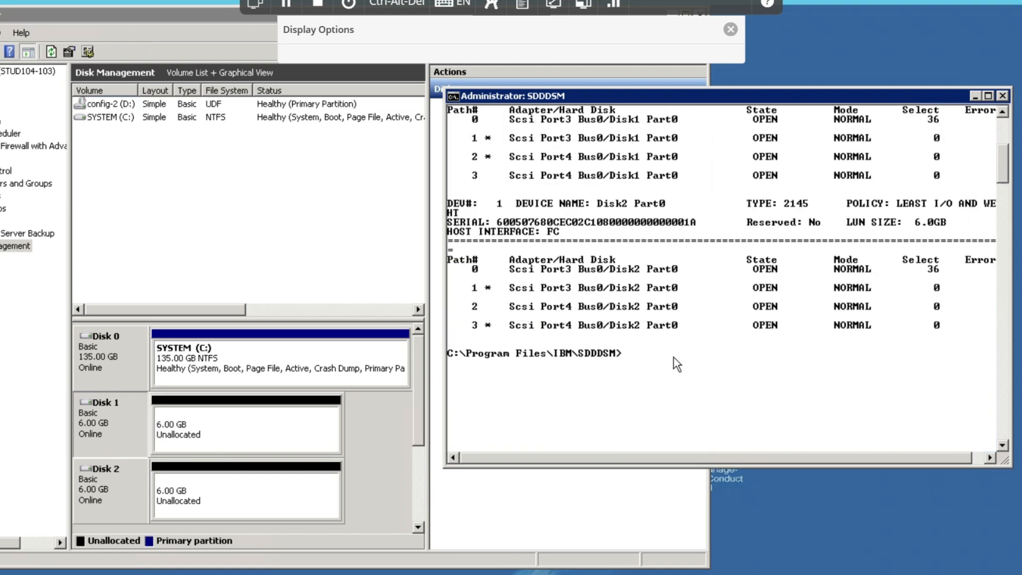
{"action": "scroll", "coordinate": [675, 364], "scroll_direction": "up", "scroll_amount": 2}
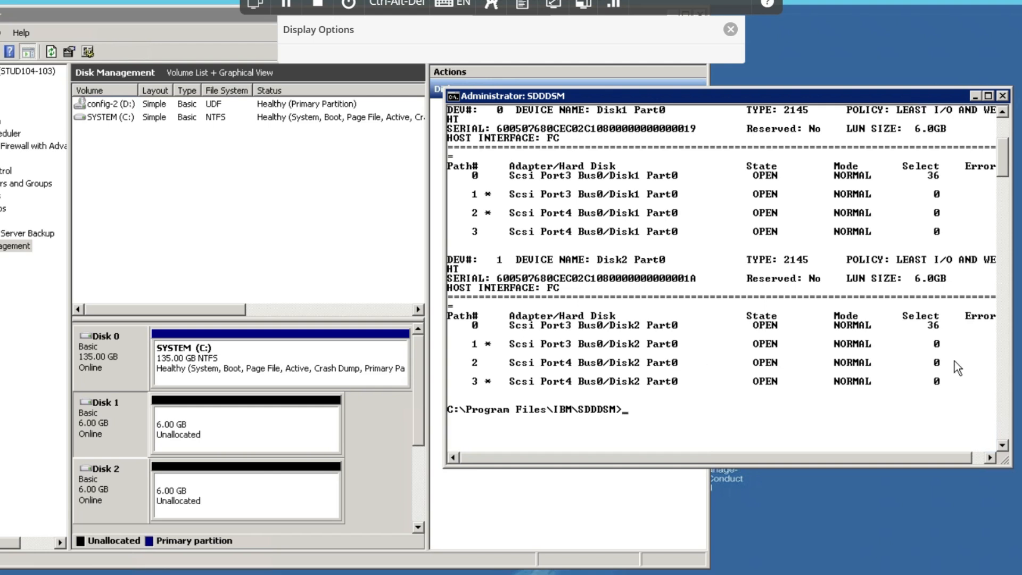
{"action": "left_click", "coordinate": [747, 259]}
Create a 6141 MB simple volume on Disk 1 with drive letter E, quick-formatted as NTFS with the label New Volume.
{"action": "left_click", "coordinate": [209, 426]}
{"action": "right_click", "coordinate": [166, 425]}
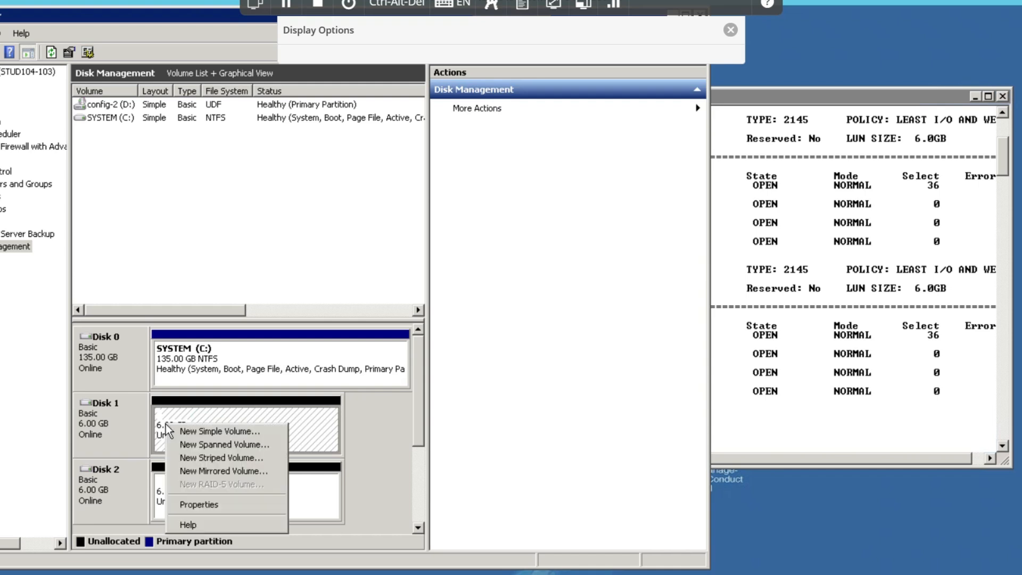
{"action": "left_click", "coordinate": [195, 430]}
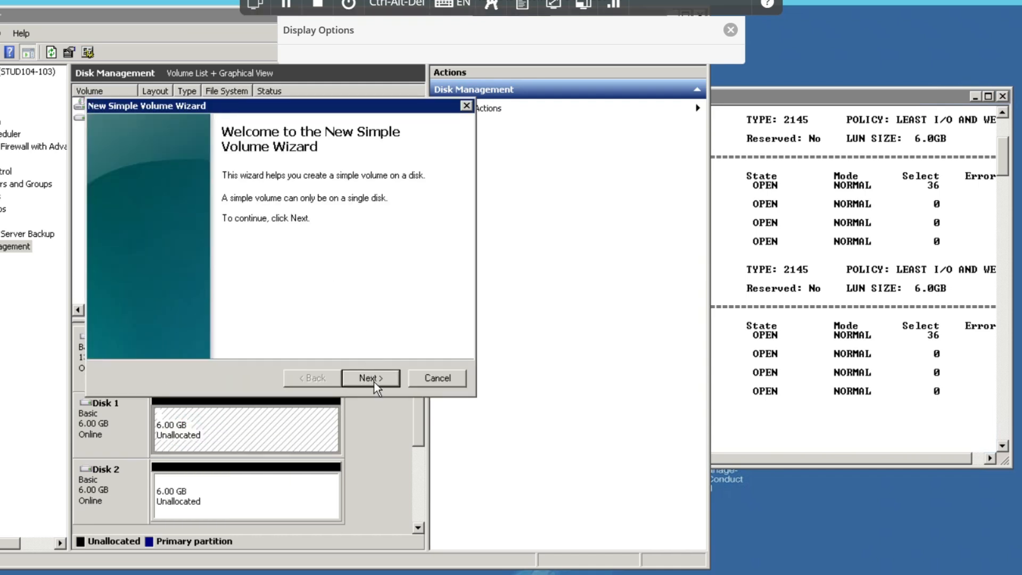
{"action": "left_click", "coordinate": [375, 381]}
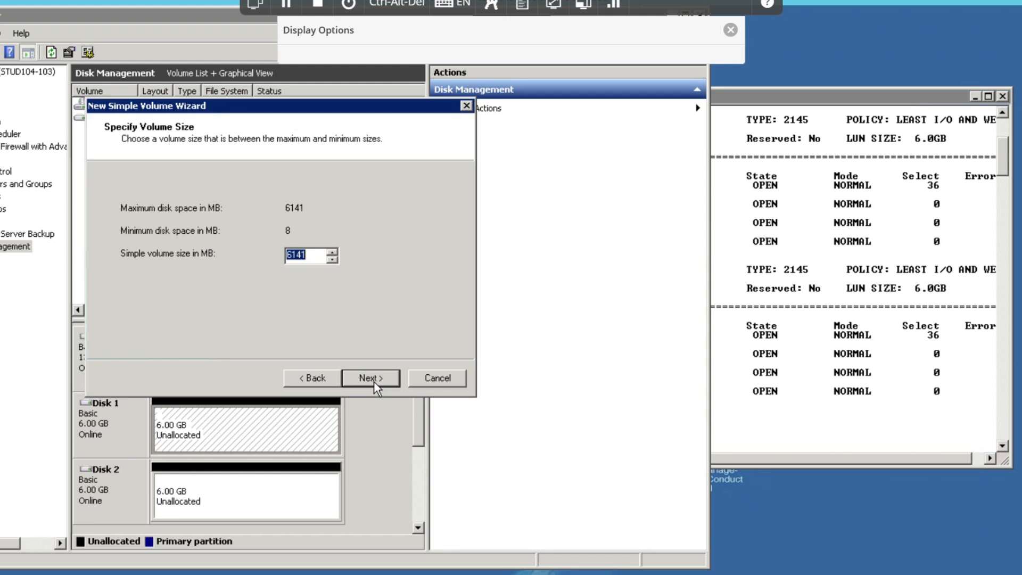
{"action": "left_click", "coordinate": [379, 382]}
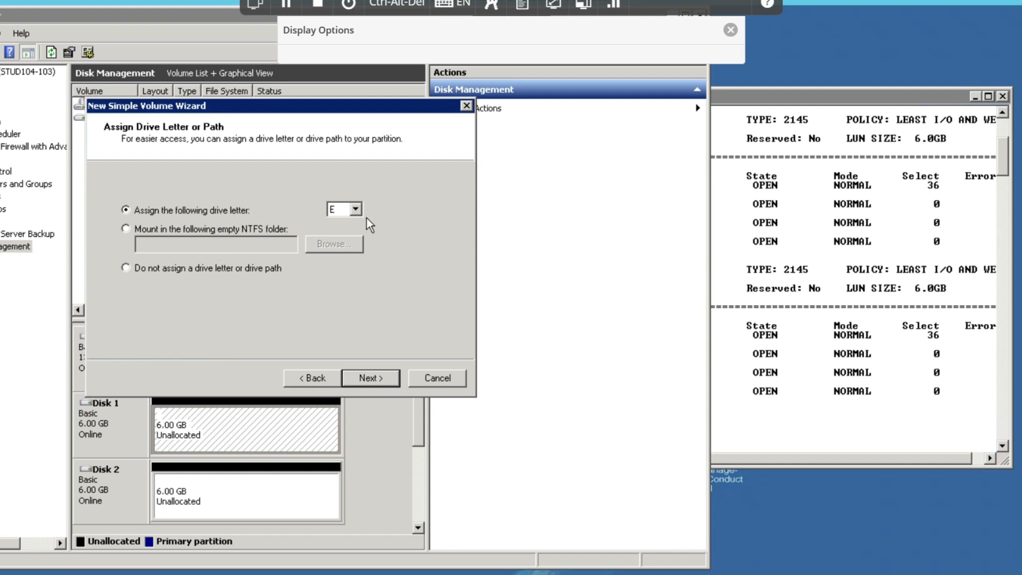
{"action": "left_click", "coordinate": [373, 378]}
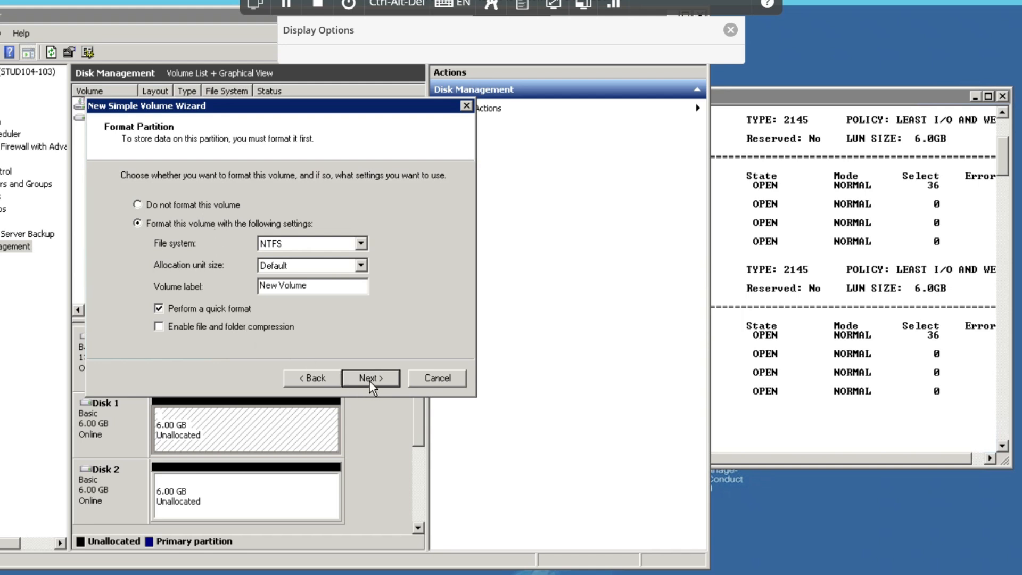
{"action": "left_click", "coordinate": [394, 382]}
{"action": "left_click", "coordinate": [394, 378]}
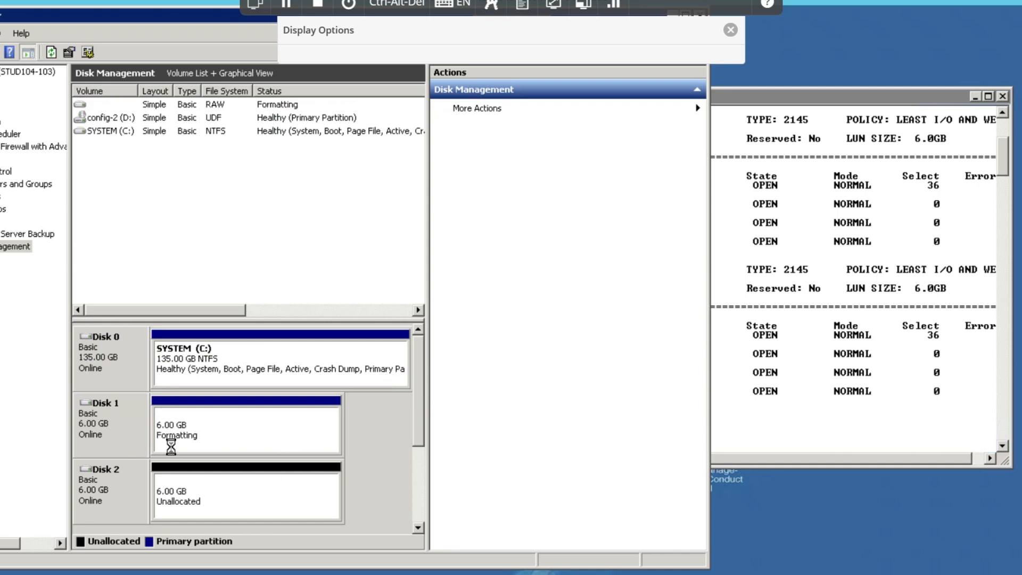
Create a 6141 MB simple volume on Disk 2 with drive letter F, quick-formatted as NTFS with the label New Volume.
{"action": "right_click", "coordinate": [212, 490]}
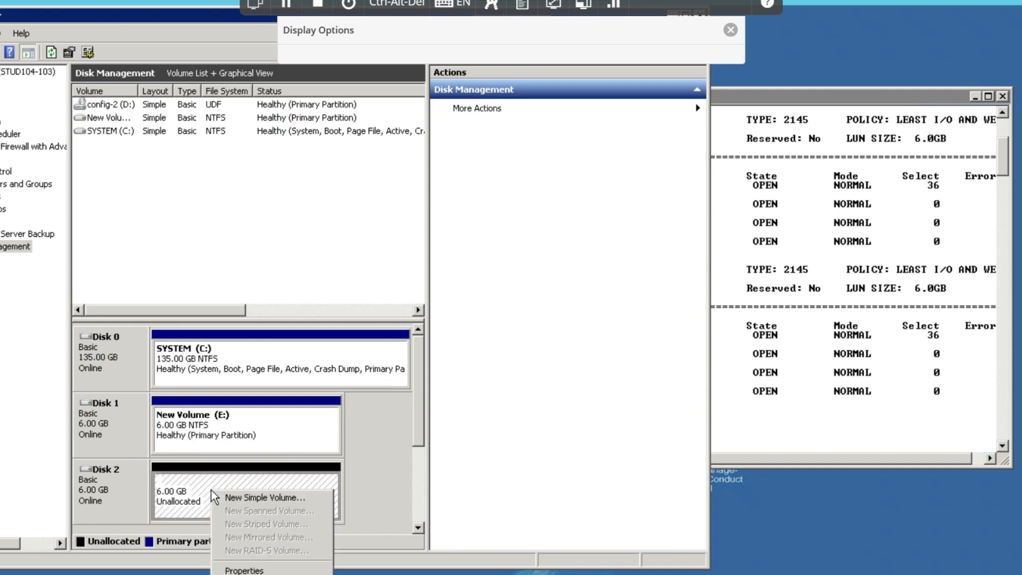
{"action": "left_click", "coordinate": [243, 498]}
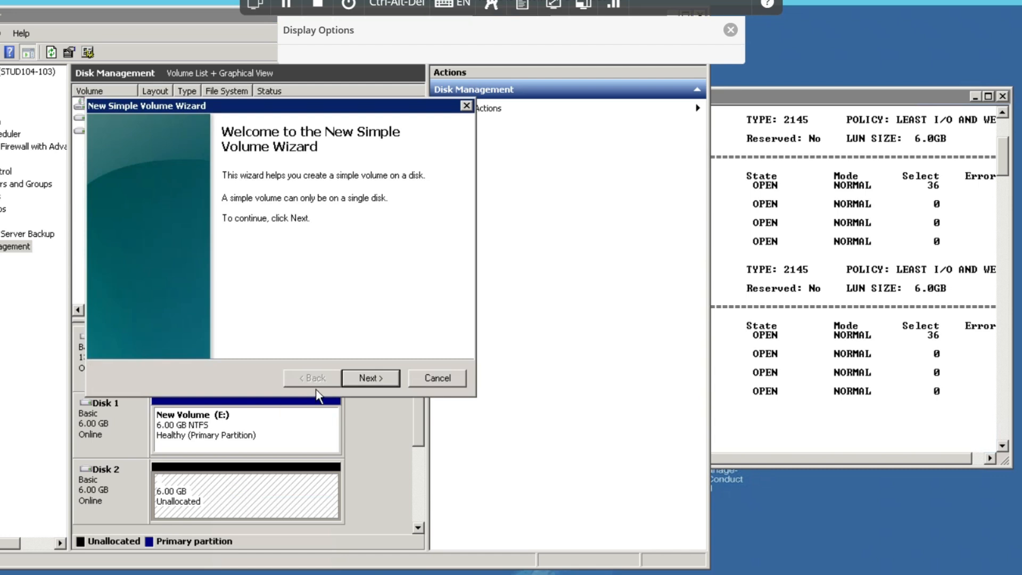
{"action": "left_click", "coordinate": [369, 376]}
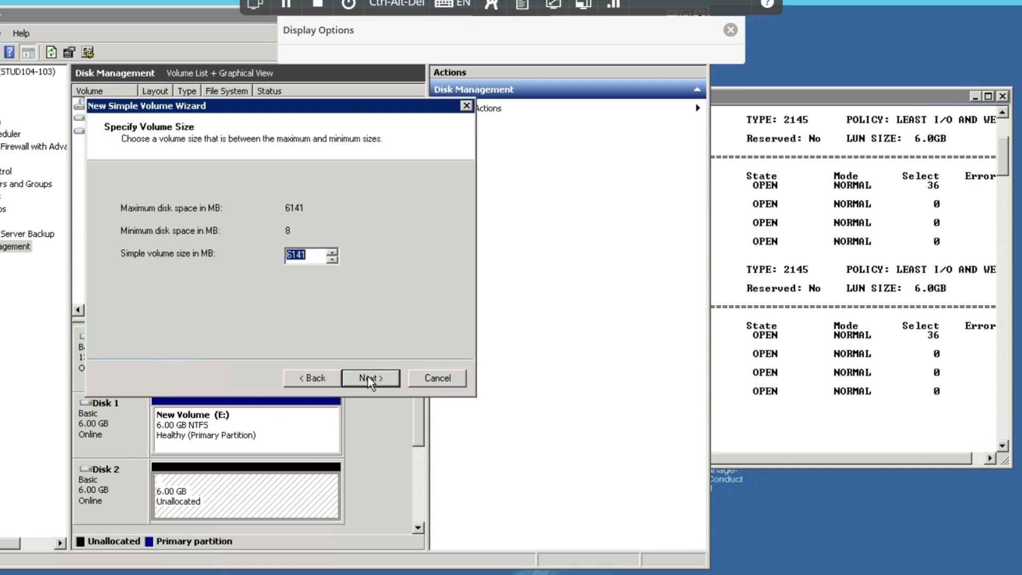
{"action": "left_click", "coordinate": [368, 375]}
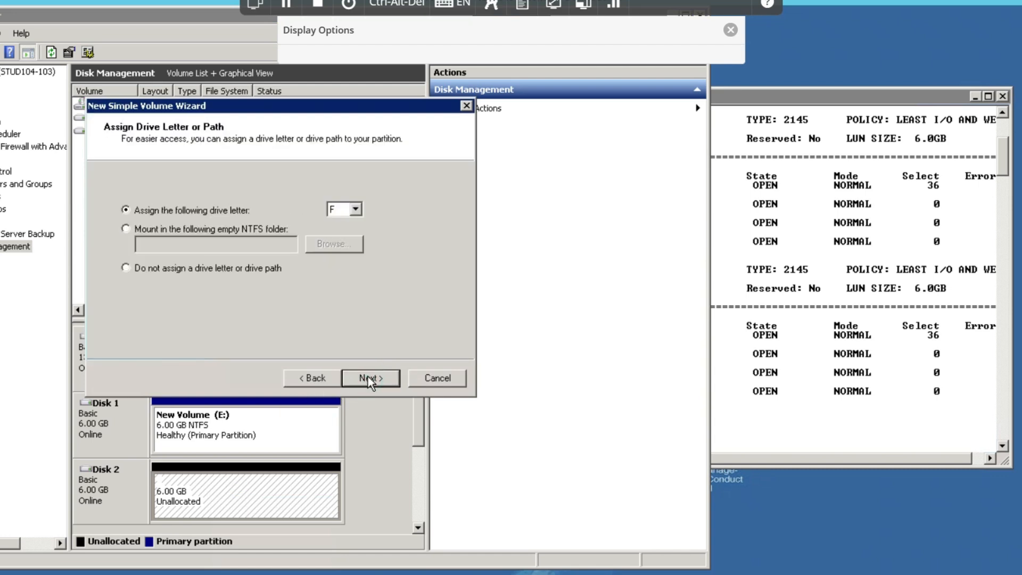
{"action": "left_click", "coordinate": [368, 376]}
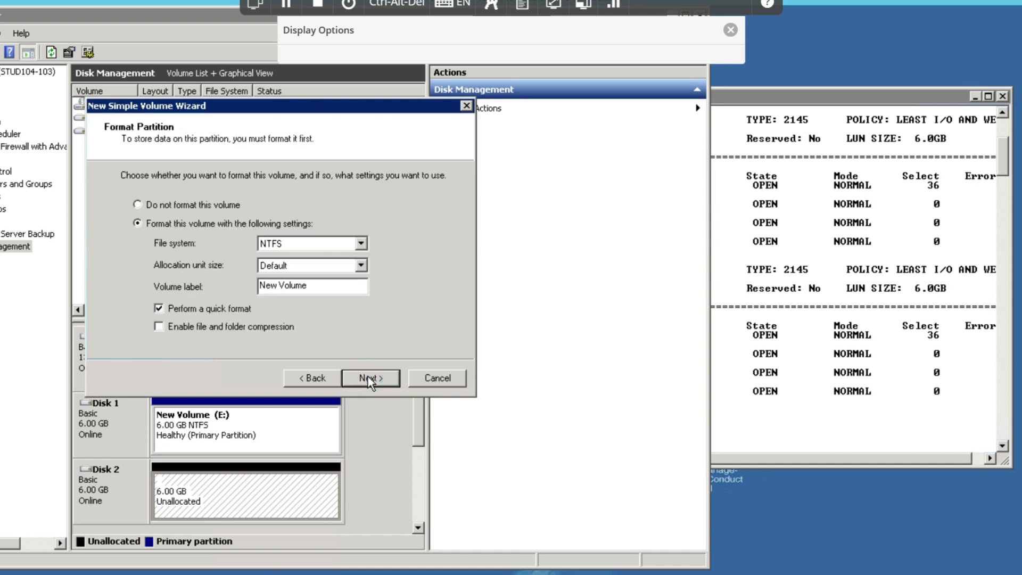
{"action": "left_click", "coordinate": [369, 376]}
{"action": "left_click", "coordinate": [368, 376]}
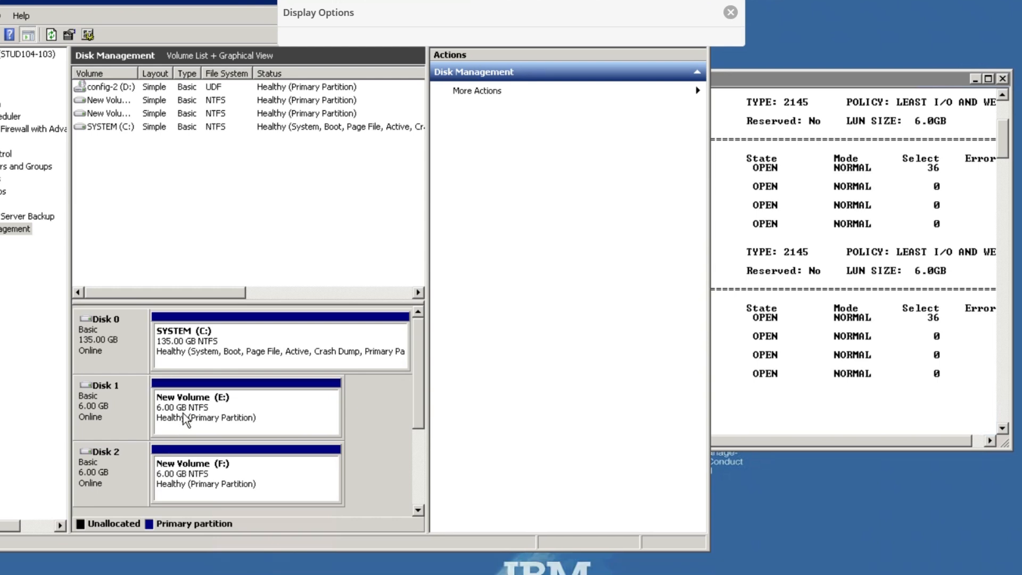
Open the properties of the E: volume on Disk 1 and reposition the dialog so its label and capacity details fit on screen.
{"action": "right_click", "coordinate": [183, 413]}
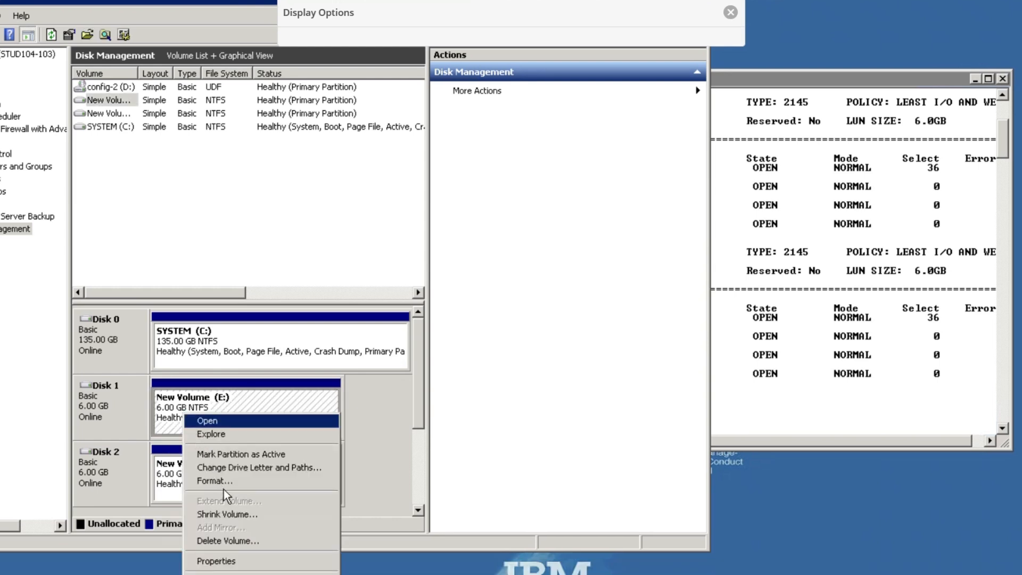
{"action": "left_click", "coordinate": [234, 561]}
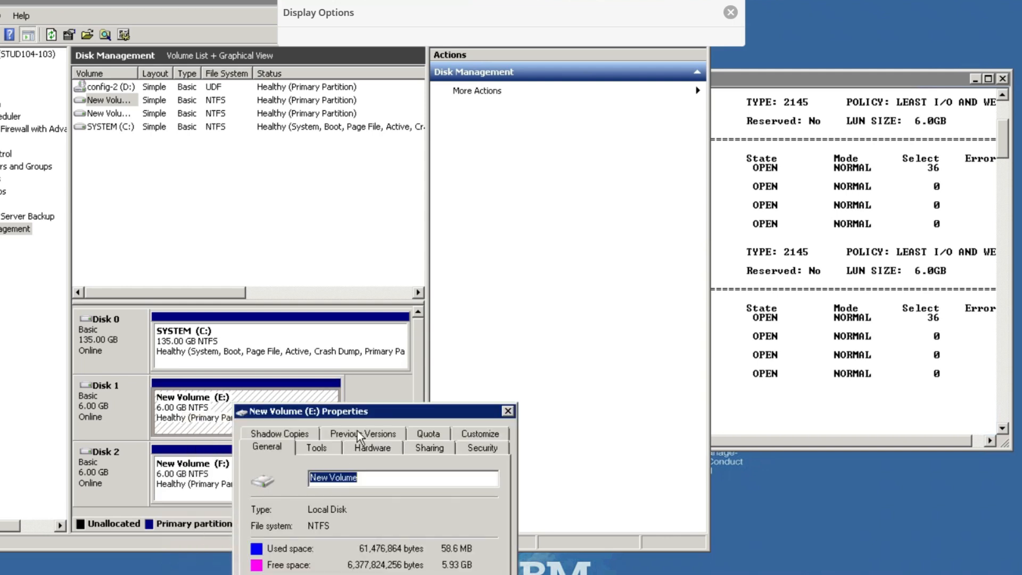
{"action": "left_click_drag", "start_coordinate": [366, 415], "coordinate": [430, 274]}
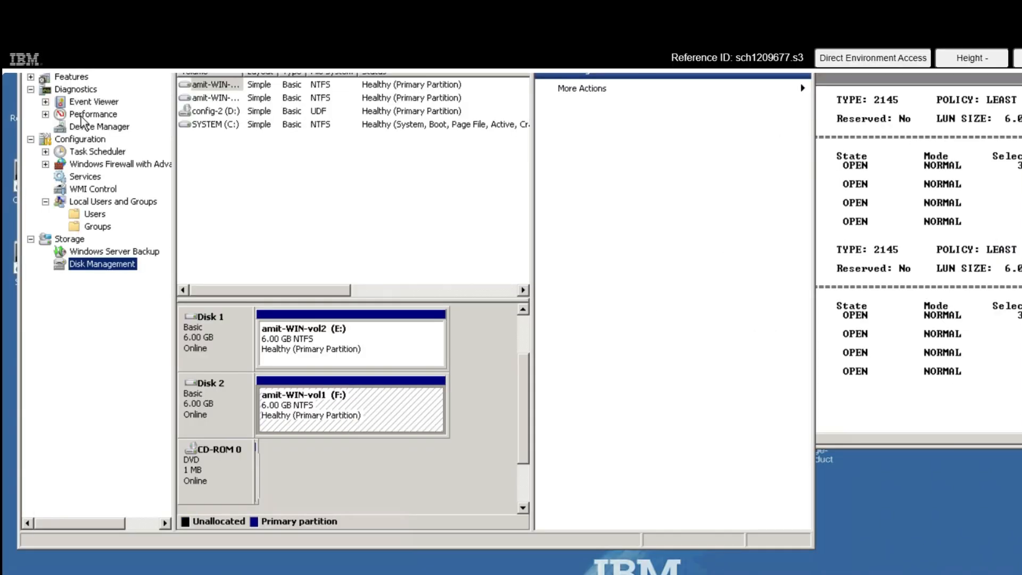
In Device Manager, examine the two IBM 2145 Multi-Path Disk Device entries under Disk drives, and compare them with the SDDDSM path listing.
{"action": "left_click", "coordinate": [98, 126]}
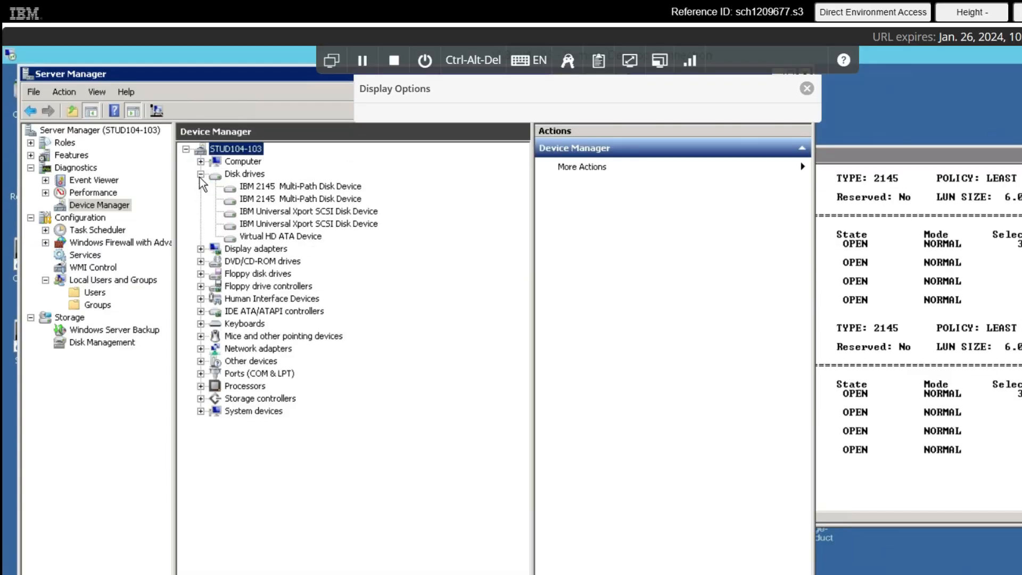
{"action": "left_click", "coordinate": [313, 186]}
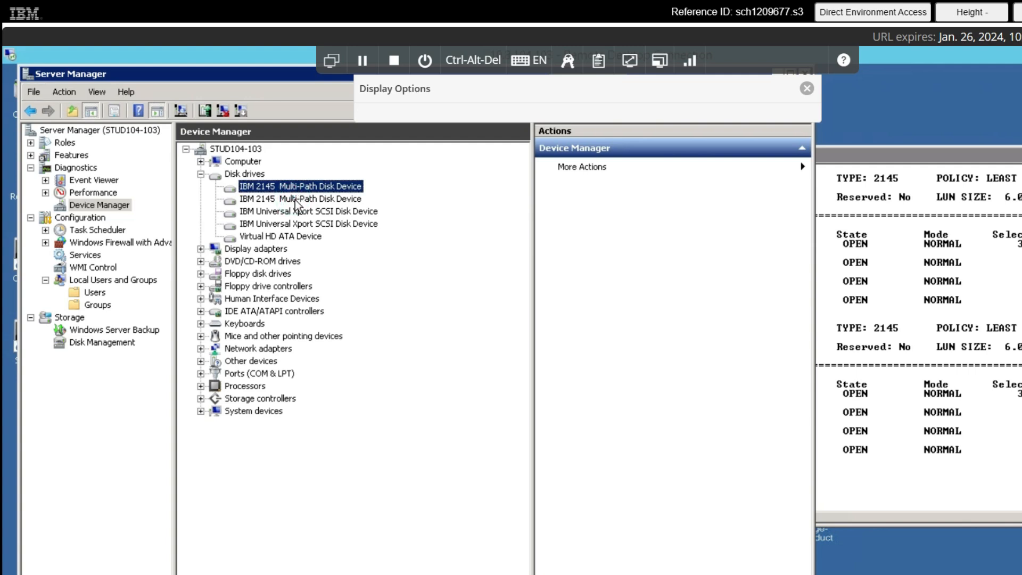
{"action": "left_click", "coordinate": [298, 199]}
{"action": "left_click", "coordinate": [915, 315]}
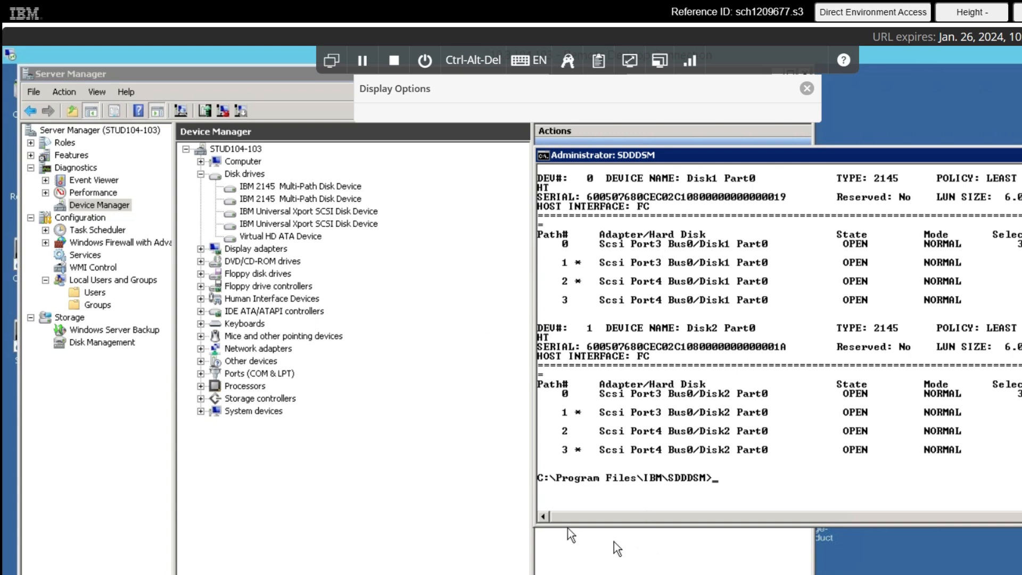
Return to Disk Management, open the E: volume on Disk 1 in Explorer, and browse to C:\Software\ClassFolders.
{"action": "left_click", "coordinate": [99, 343]}
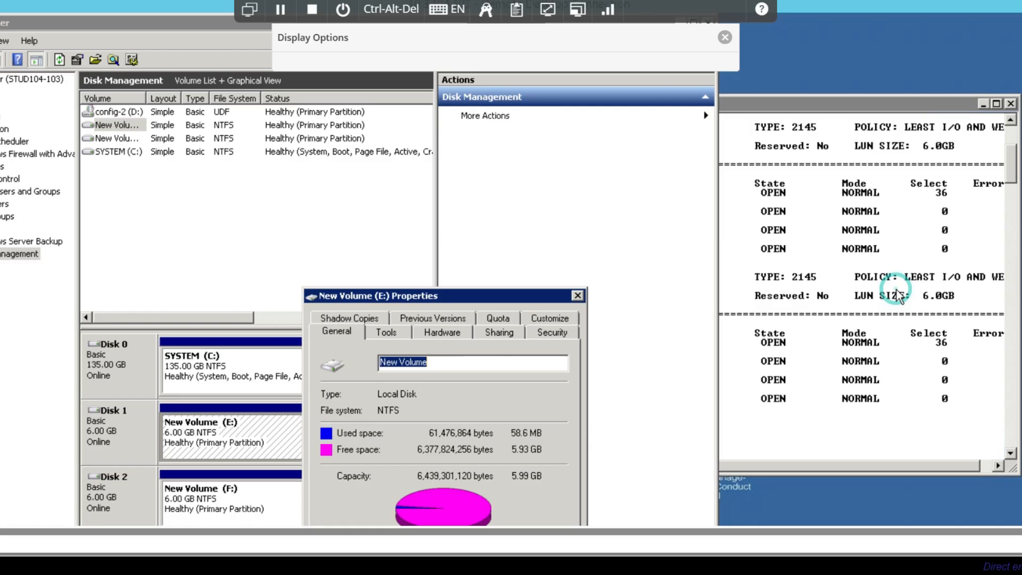
{"action": "left_click", "coordinate": [898, 294]}
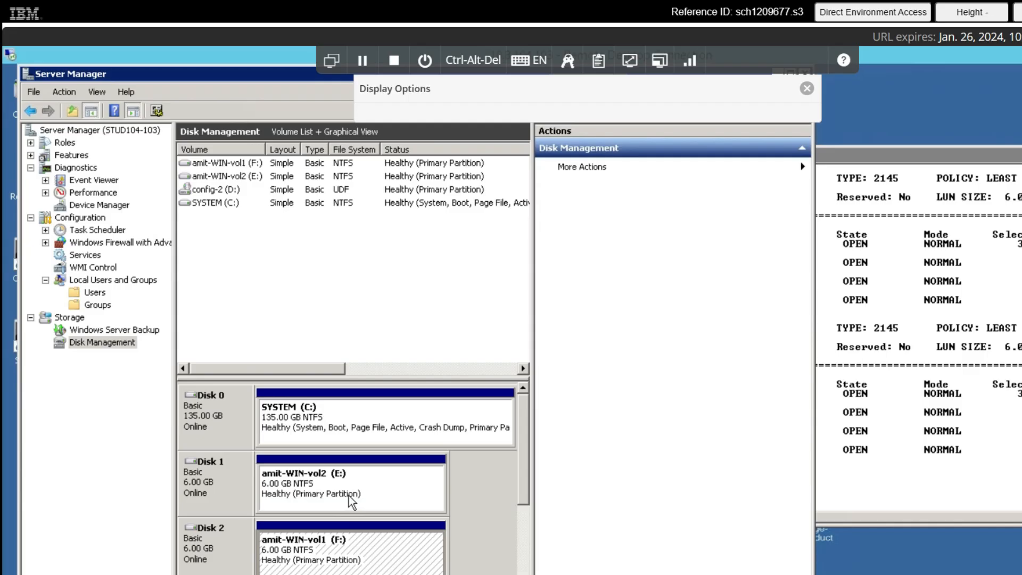
{"action": "right_click", "coordinate": [352, 496]}
{"action": "left_click", "coordinate": [372, 516]}
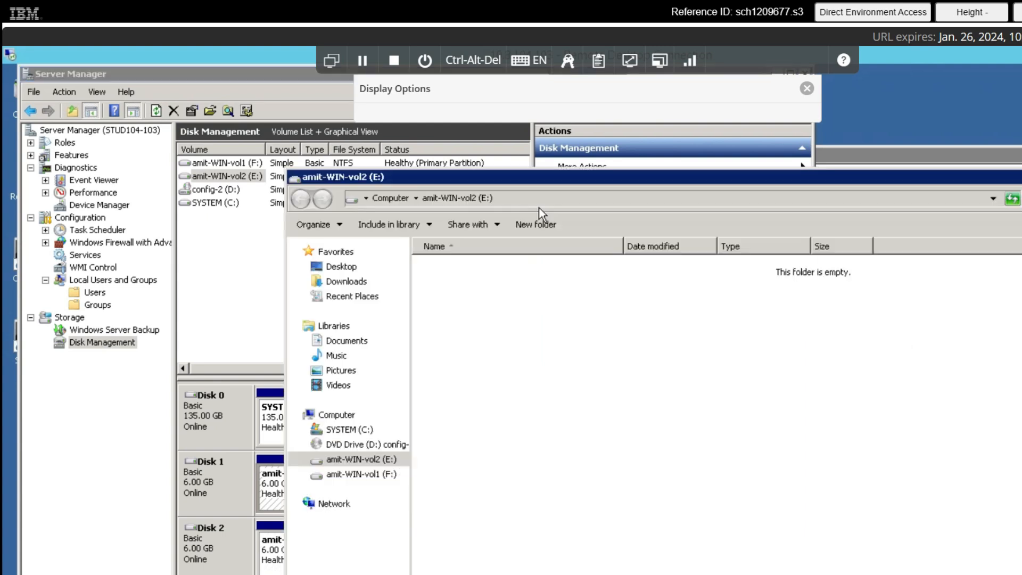
{"action": "left_click", "coordinate": [520, 199]}
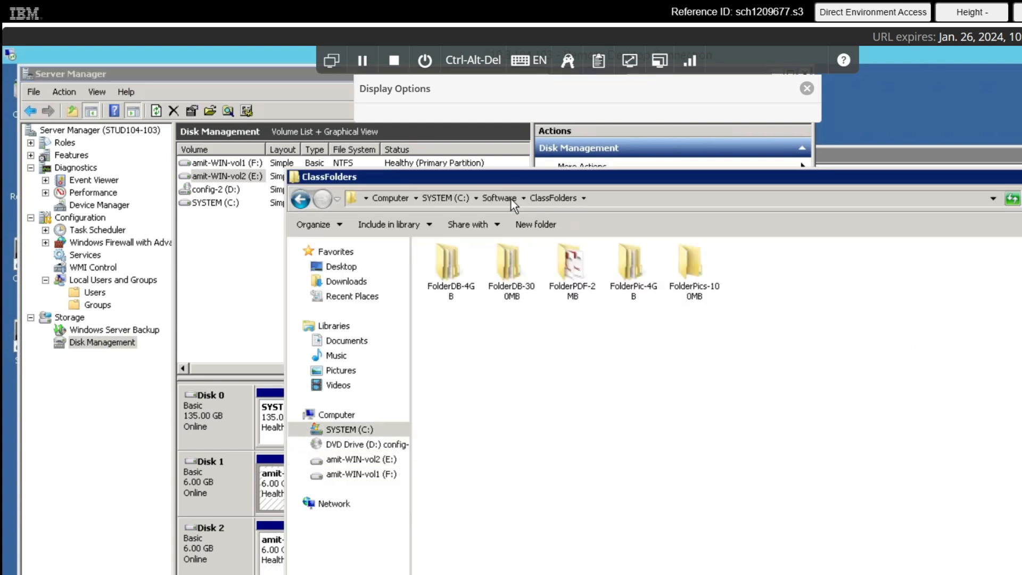
Switch to the FlashSystem V9000 browser window and open its Performance monitoring page.
{"action": "scroll", "coordinate": [421, 537], "scroll_direction": "down", "scroll_amount": 3}
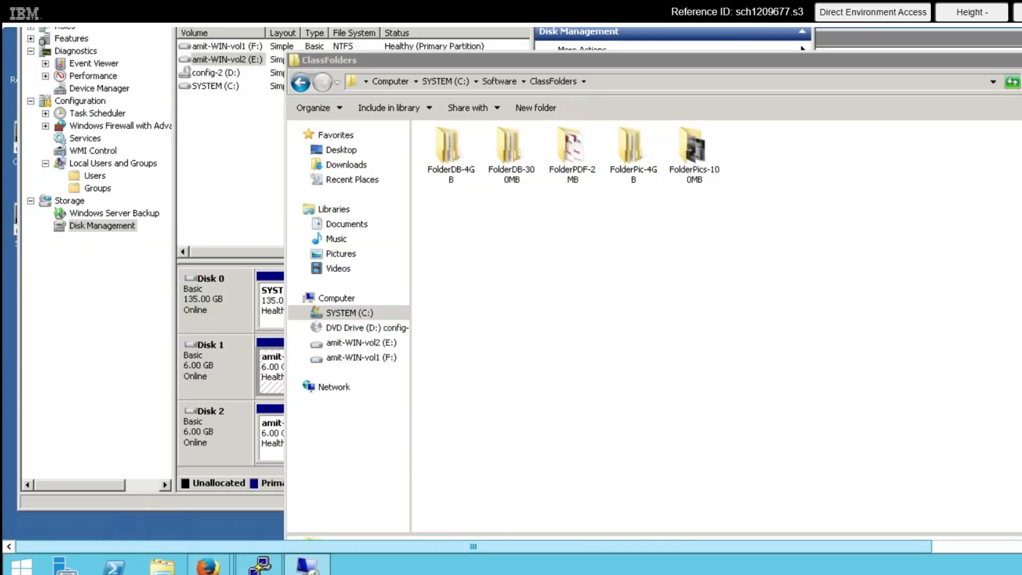
{"action": "mouse_move", "coordinate": [222, 567]}
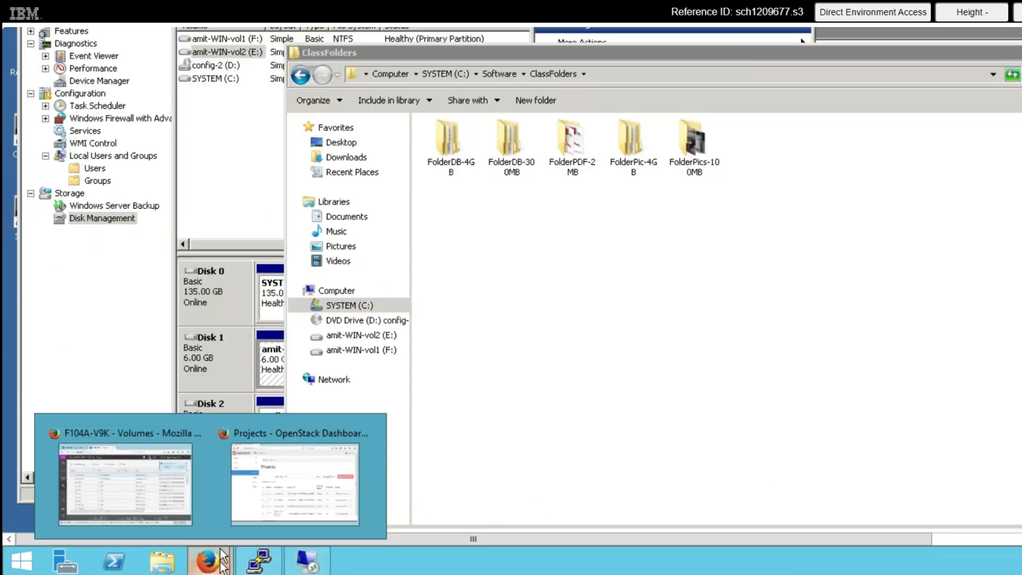
{"action": "left_click", "coordinate": [182, 496]}
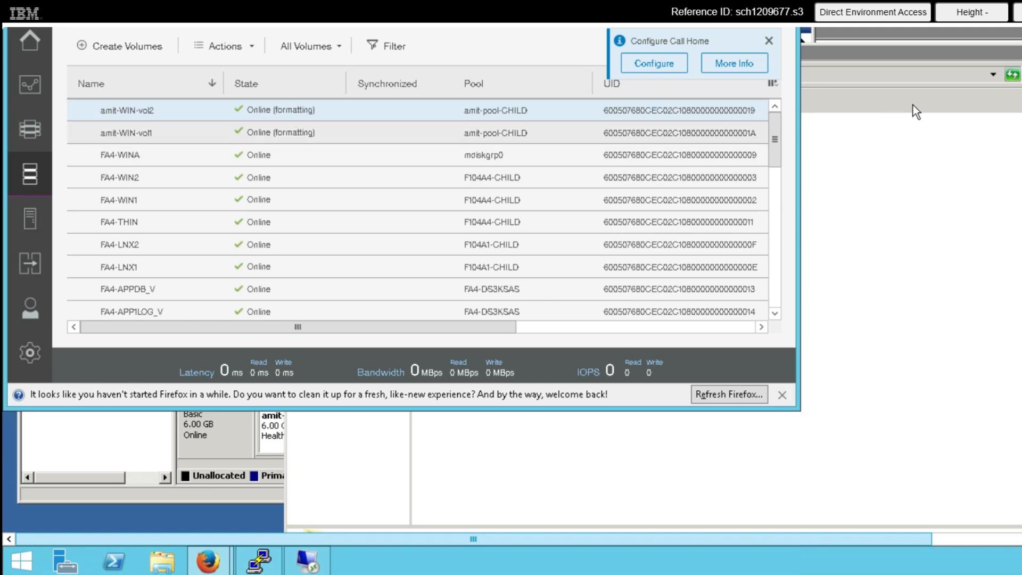
{"action": "scroll", "coordinate": [149, 203], "scroll_direction": "up", "scroll_amount": 3}
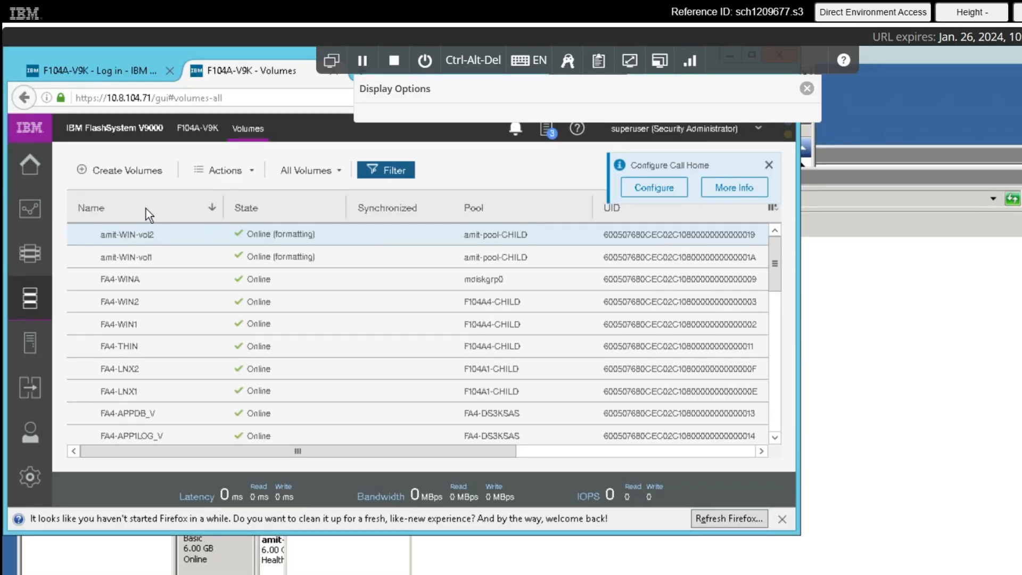
{"action": "left_click", "coordinate": [30, 209]}
{"action": "left_click", "coordinate": [101, 320]}
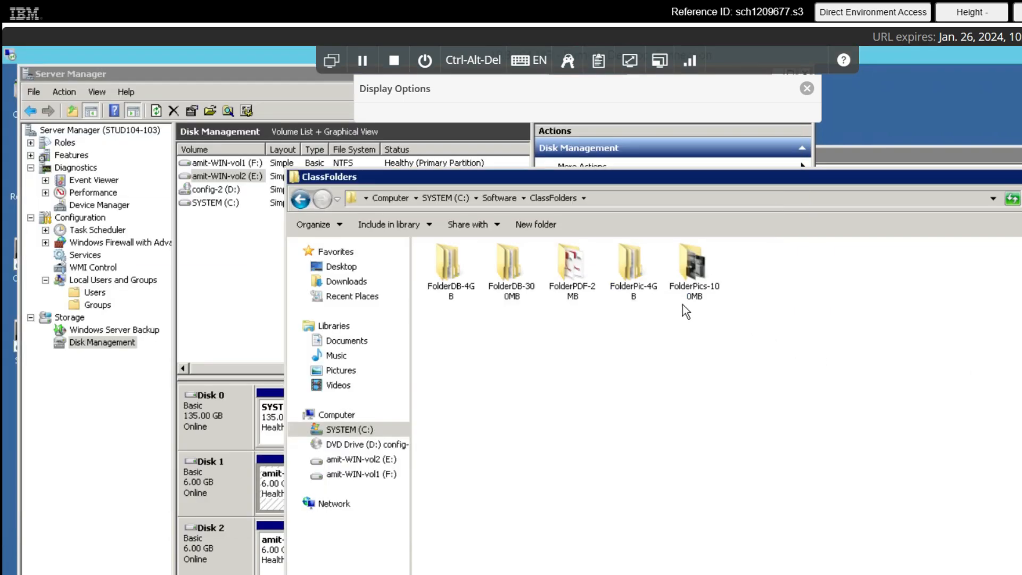
{"action": "left_click", "coordinate": [651, 299]}
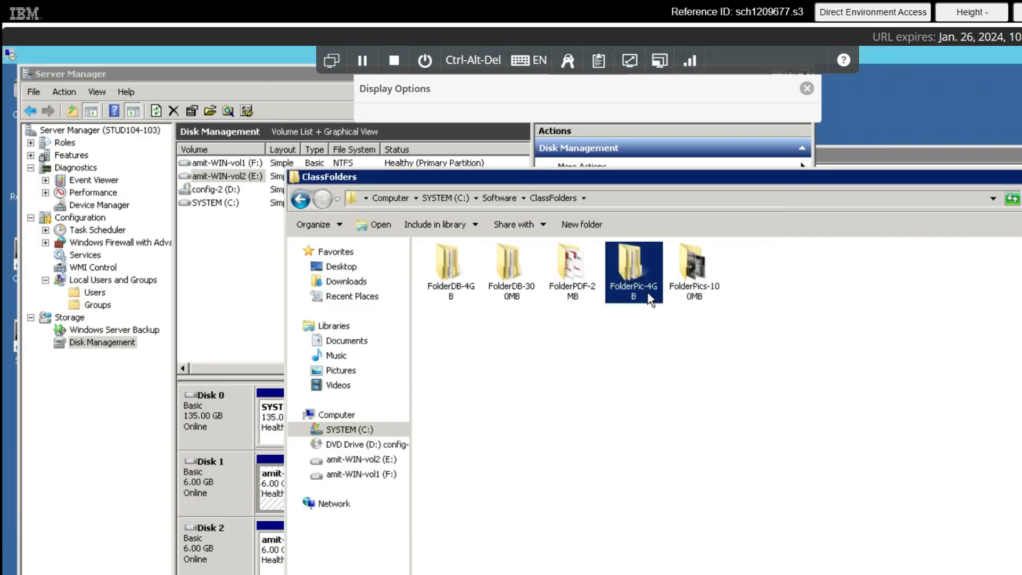
{"action": "left_click", "coordinate": [300, 199]}
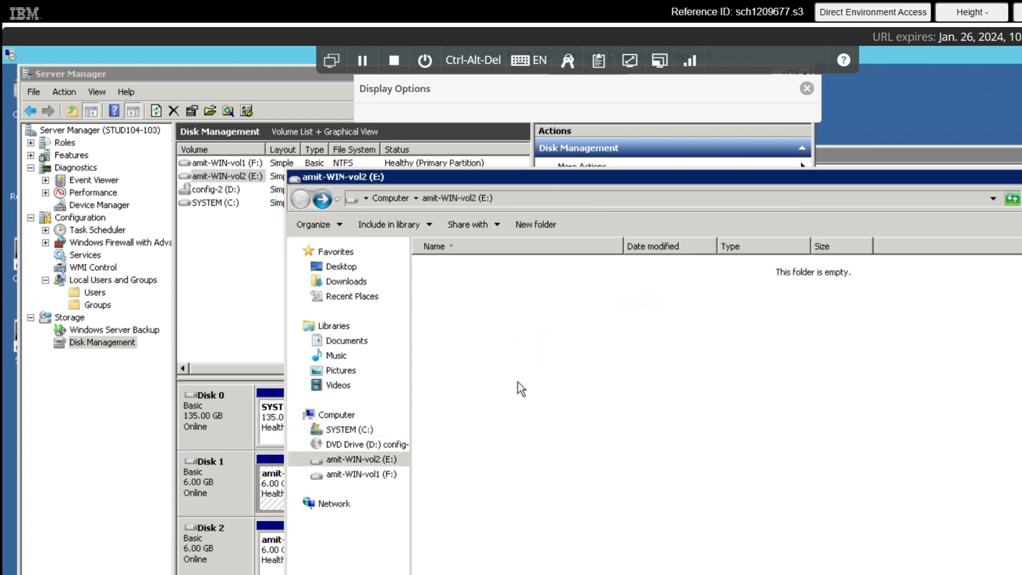
{"action": "scroll", "coordinate": [625, 327], "scroll_direction": "down", "scroll_amount": 2}
{"action": "right_click", "coordinate": [625, 327]}
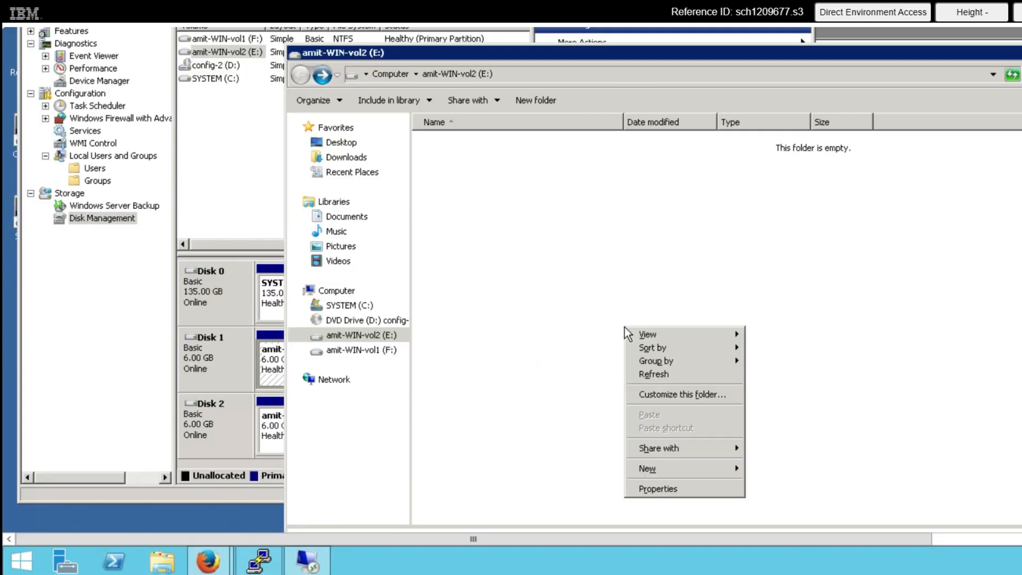
{"action": "left_click", "coordinate": [567, 403]}
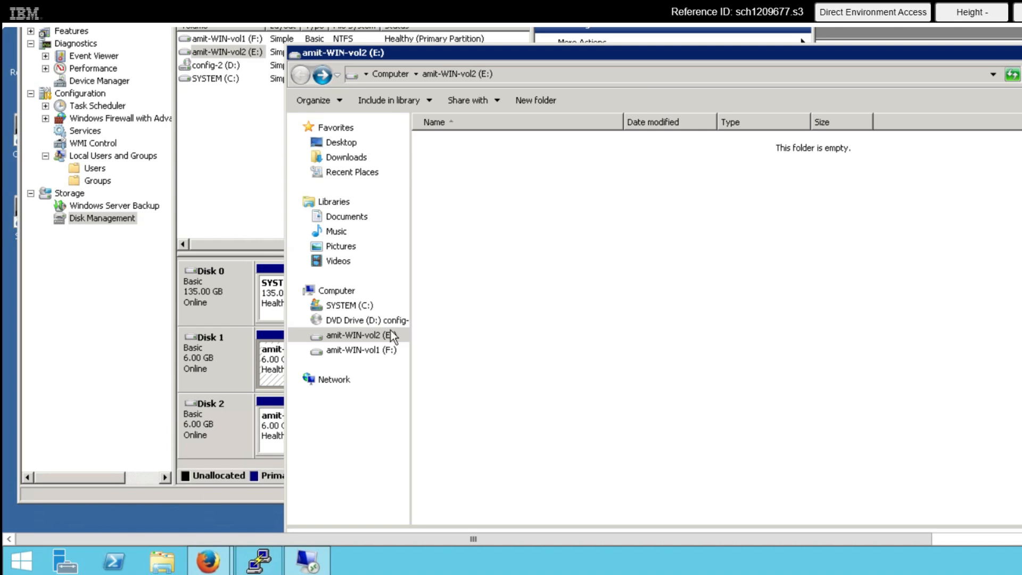
{"action": "left_click", "coordinate": [320, 76]}
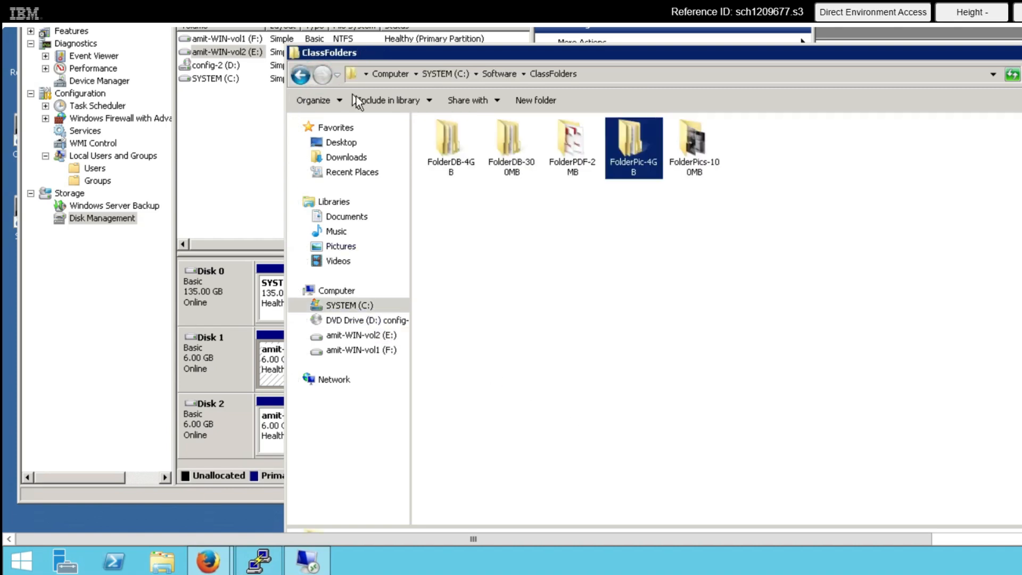
Copy the FolderPic-4GB folder from ClassFolders and paste it into the root of the E: volume.
{"action": "right_click", "coordinate": [636, 157]}
{"action": "left_click", "coordinate": [667, 282]}
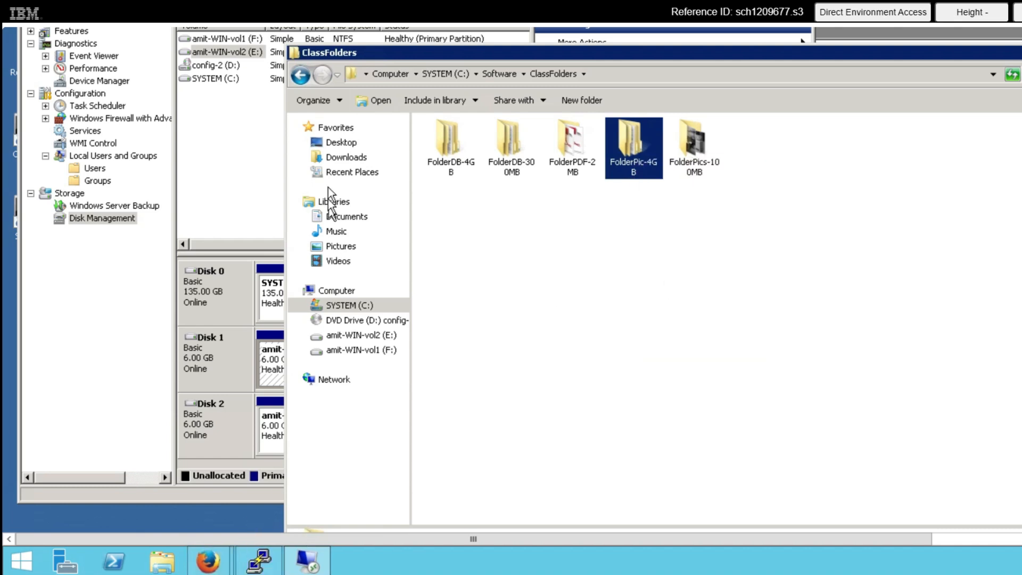
{"action": "left_click", "coordinate": [307, 80]}
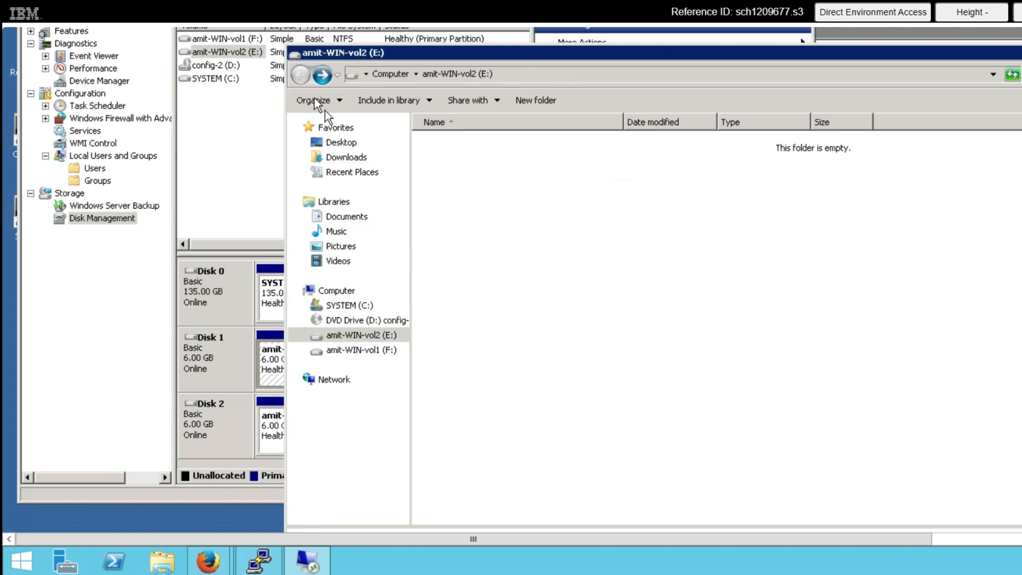
{"action": "right_click", "coordinate": [569, 228]}
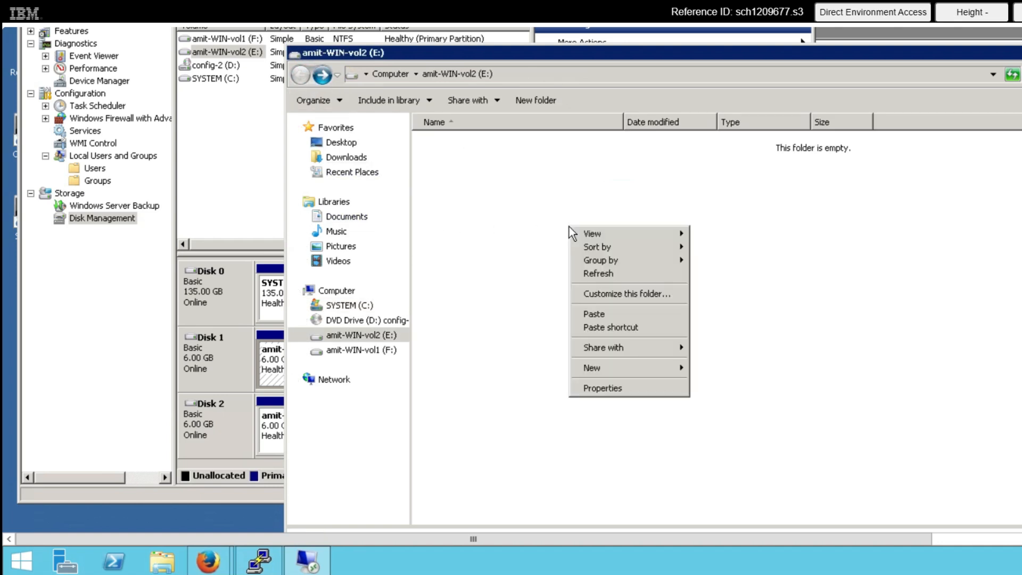
{"action": "left_click", "coordinate": [594, 314]}
Return to the FlashSystem Performance page, dismiss the Configure Call Home notice, and watch the throughput graphs during the folder copy.
{"action": "mouse_move", "coordinate": [206, 545]}
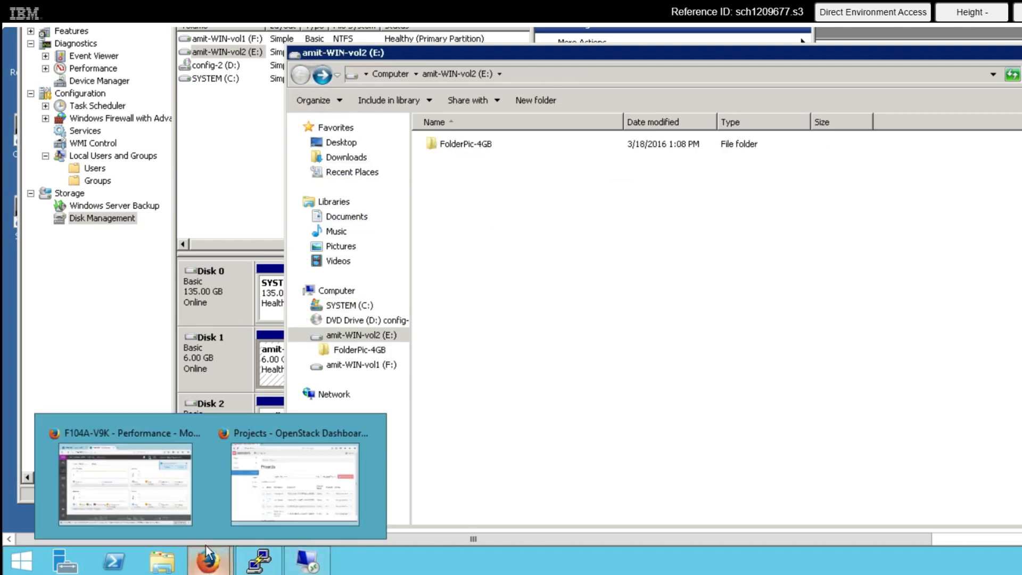
{"action": "left_click", "coordinate": [125, 484]}
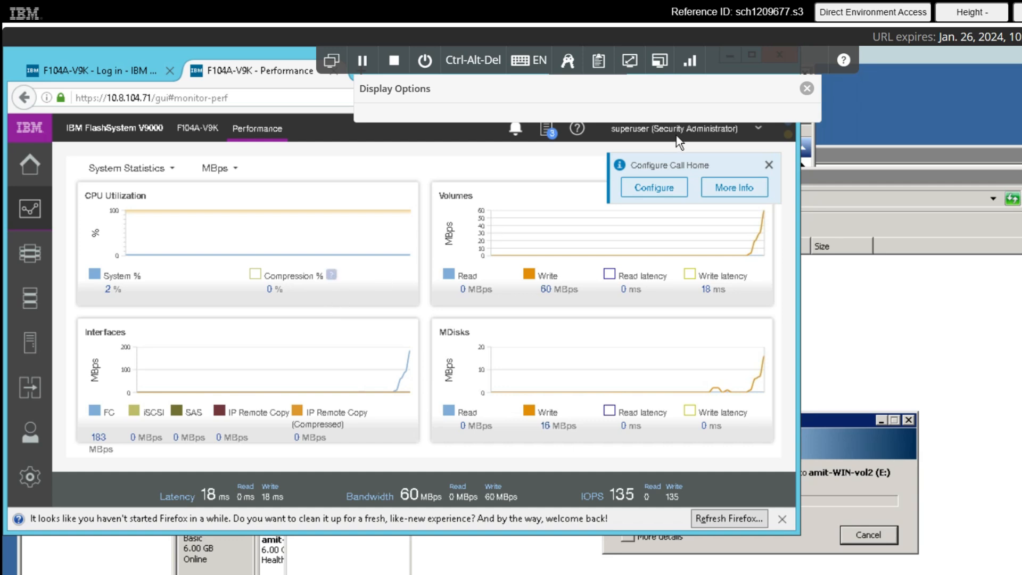
{"action": "left_click", "coordinate": [769, 165]}
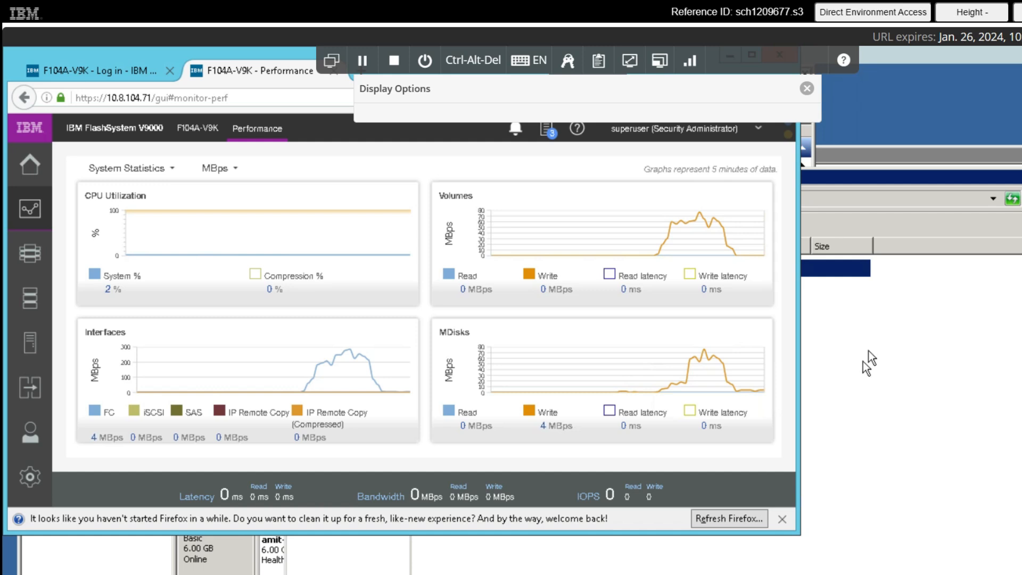
Open the Network settings page of the FlashSystem V9000 to view Fibre Channel Connectivity.
{"action": "mouse_move", "coordinate": [30, 479]}
{"action": "left_click", "coordinate": [74, 478]}
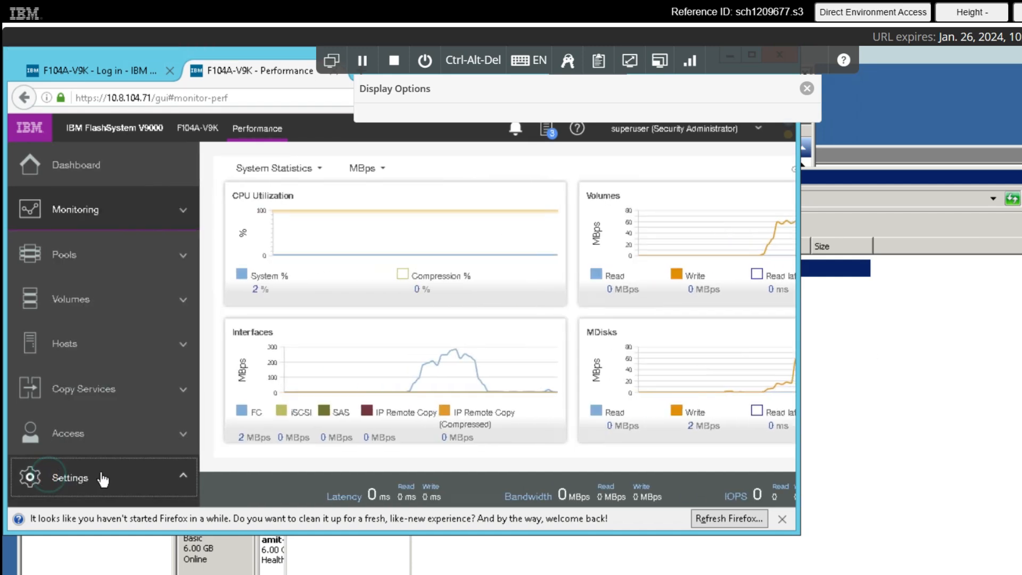
{"action": "left_click", "coordinate": [190, 416]}
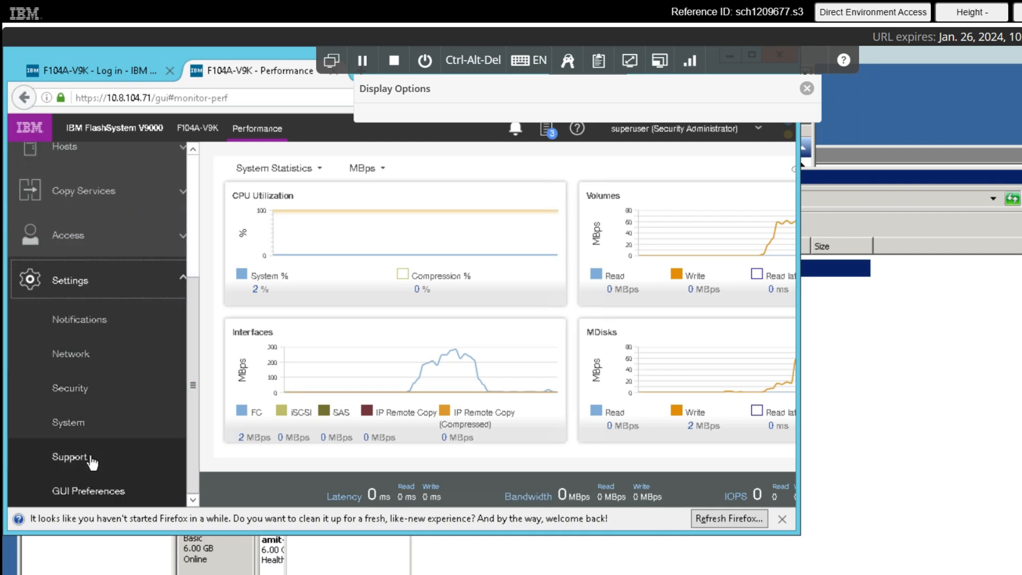
{"action": "left_click", "coordinate": [101, 363]}
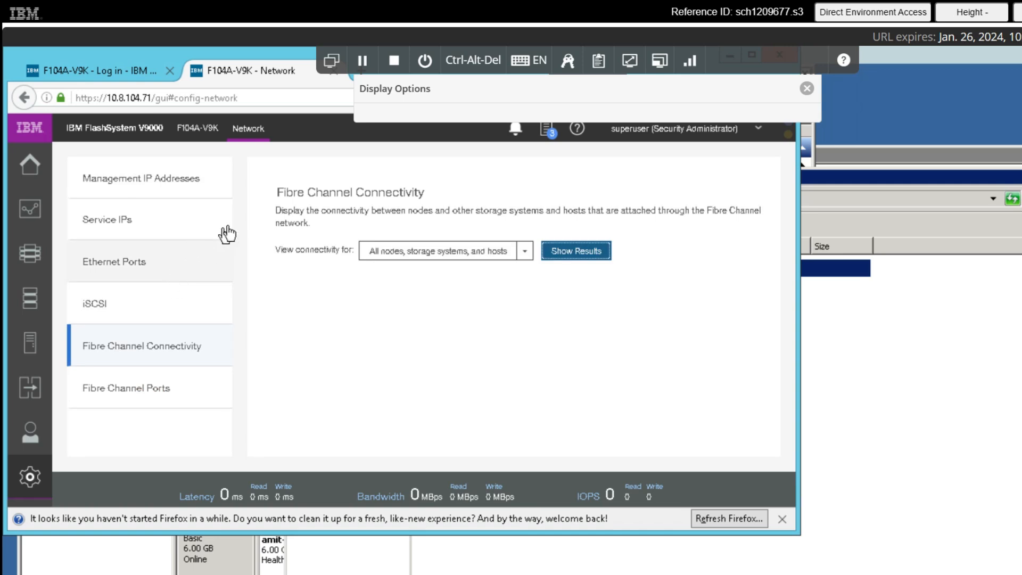
Show the Fibre Channel connectivity results for Hosts, limited to the Windows host whose name ends in WIN-host.
{"action": "left_click", "coordinate": [201, 333]}
{"action": "left_click", "coordinate": [519, 251]}
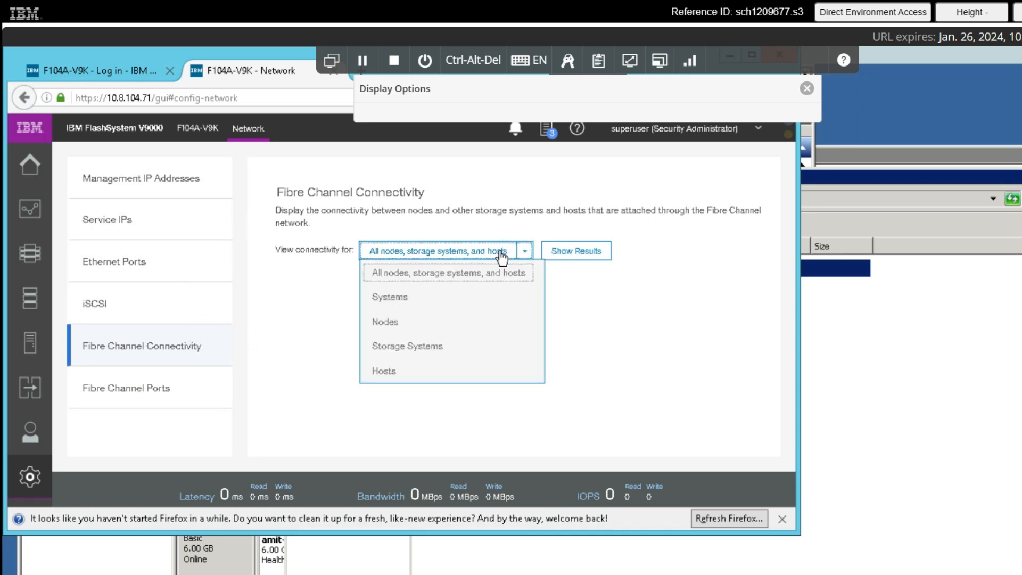
{"action": "left_click", "coordinate": [405, 371]}
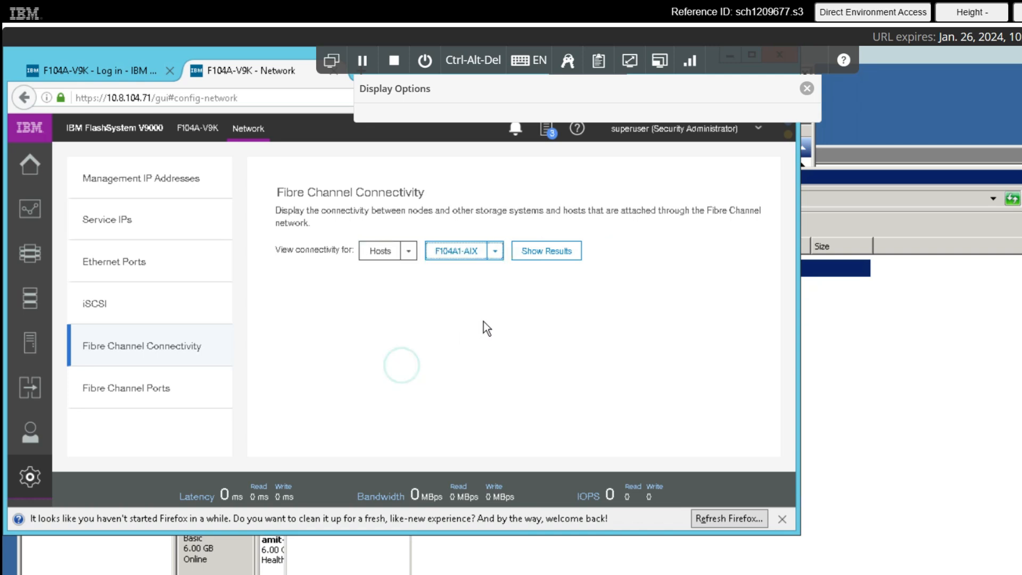
{"action": "left_click", "coordinate": [495, 251]}
{"action": "left_click_drag", "start_coordinate": [520, 311], "coordinate": [516, 400]}
{"action": "left_click", "coordinate": [479, 415]}
{"action": "left_click", "coordinate": [553, 251]}
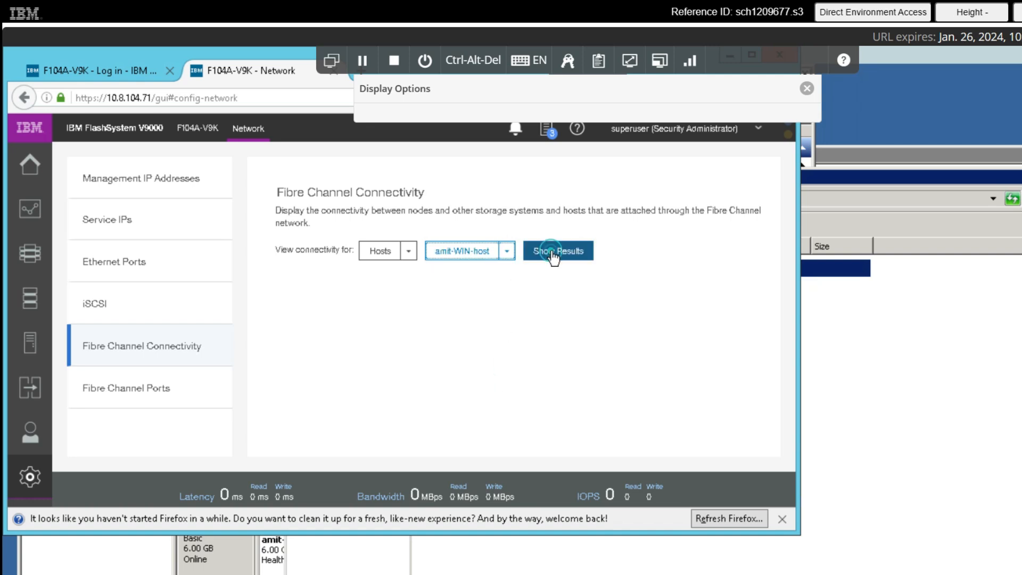
Enlarge the browser window and compare the Remote WWPN entries across the host's connectivity rows.
{"action": "double_click", "coordinate": [209, 47]}
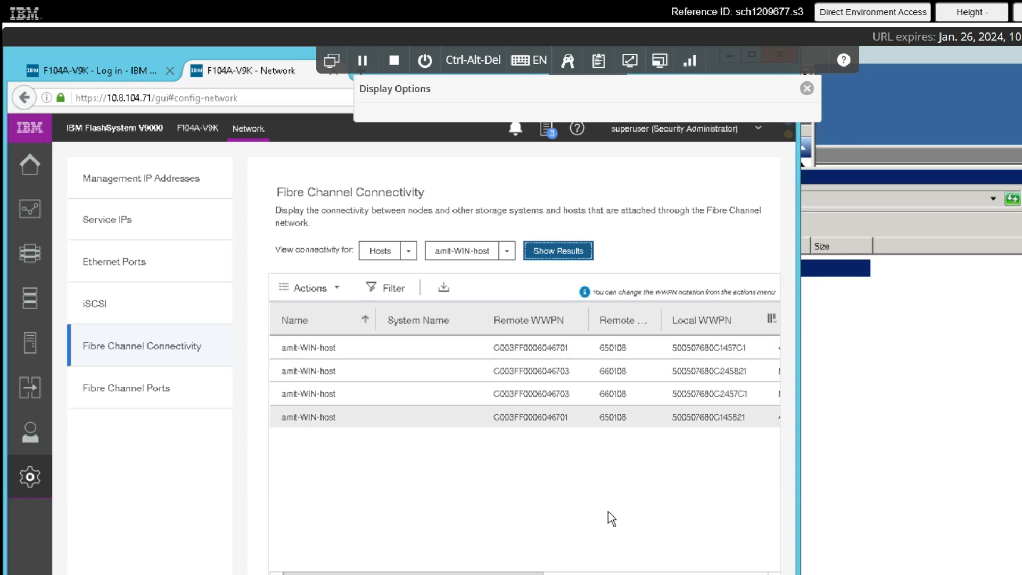
{"action": "left_click_drag", "start_coordinate": [517, 574], "coordinate": [594, 570]}
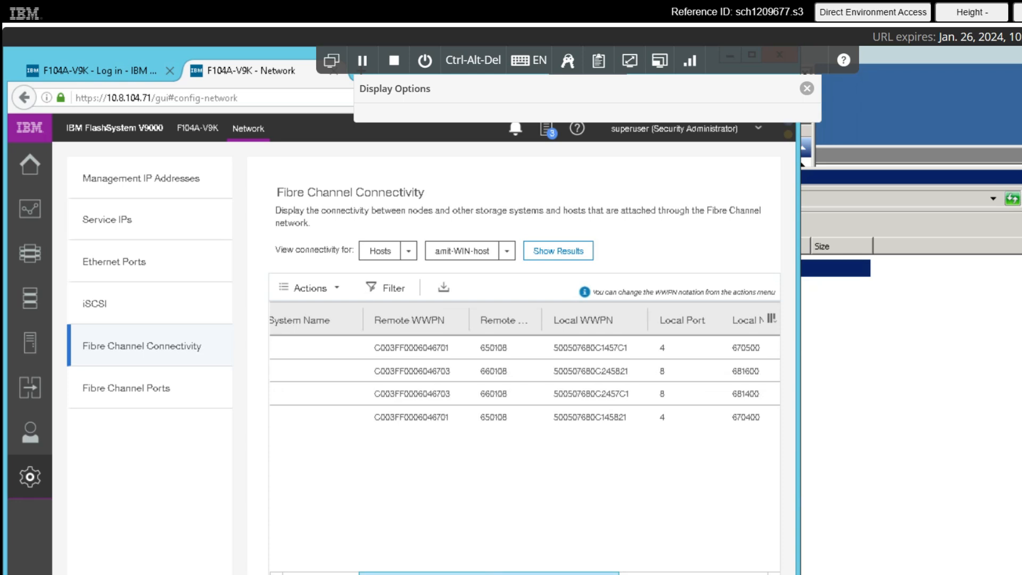
{"action": "left_click", "coordinate": [442, 374]}
{"action": "left_click", "coordinate": [446, 416]}
{"action": "left_click", "coordinate": [448, 399]}
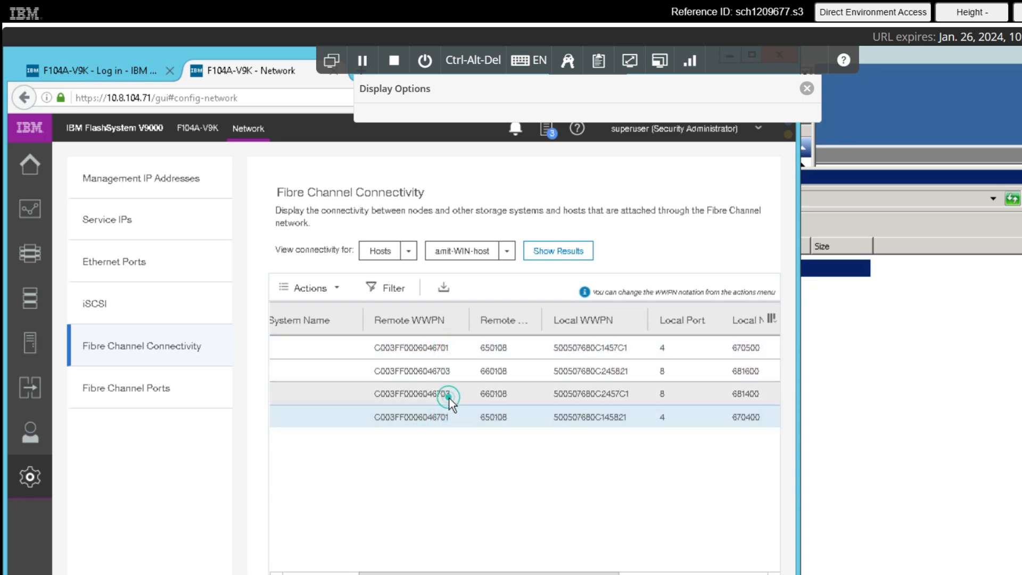
Sort the connectivity table in ascending order by the node column and place that column directly before Local WWPN.
{"action": "left_click_drag", "start_coordinate": [553, 572], "coordinate": [663, 571]}
{"action": "left_click", "coordinate": [729, 320]}
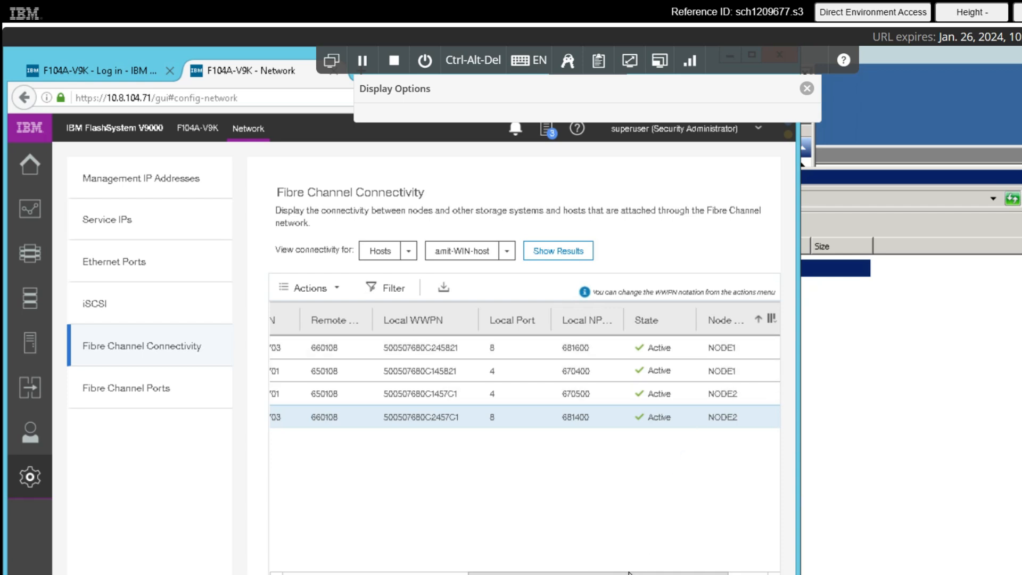
{"action": "left_click", "coordinate": [725, 318]}
{"action": "left_click_drag", "start_coordinate": [725, 318], "coordinate": [402, 322]}
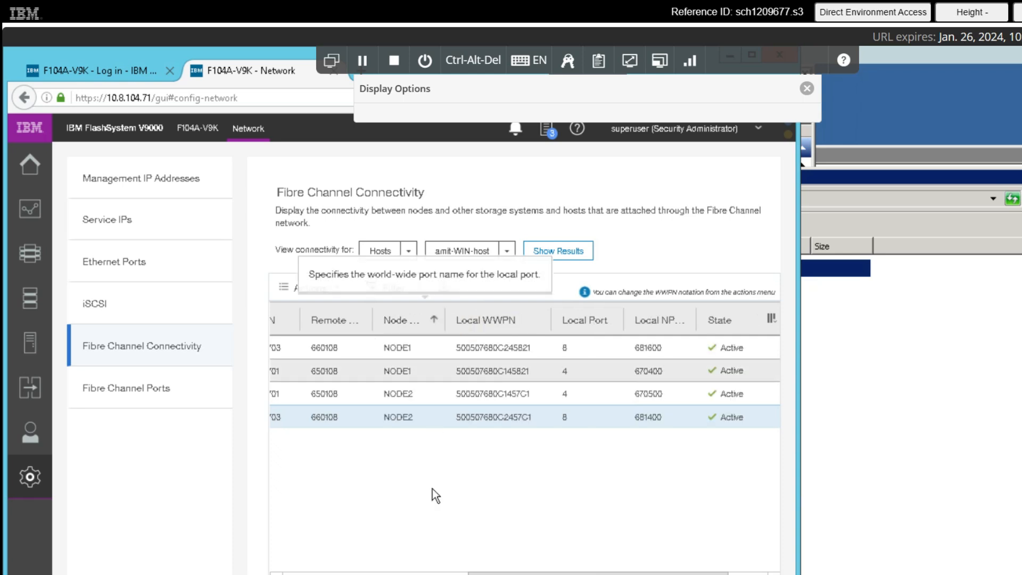
Examine how each Remote WWPN of the host pairs with the nodes and Local WWPNs in the rearranged table.
{"action": "left_click", "coordinate": [441, 571]}
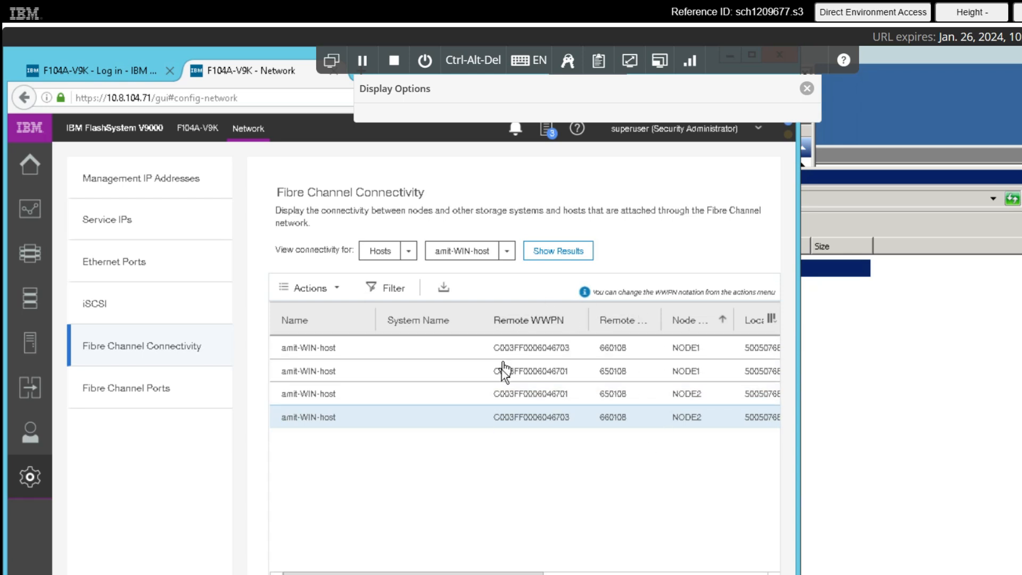
{"action": "key", "text": "alt"}
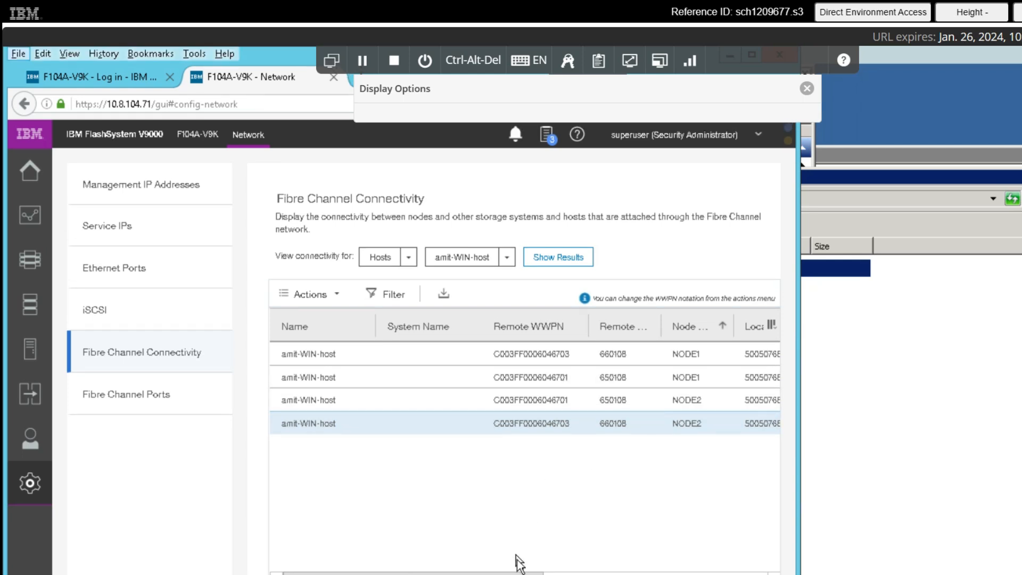
{"action": "left_click_drag", "start_coordinate": [518, 573], "coordinate": [581, 573]}
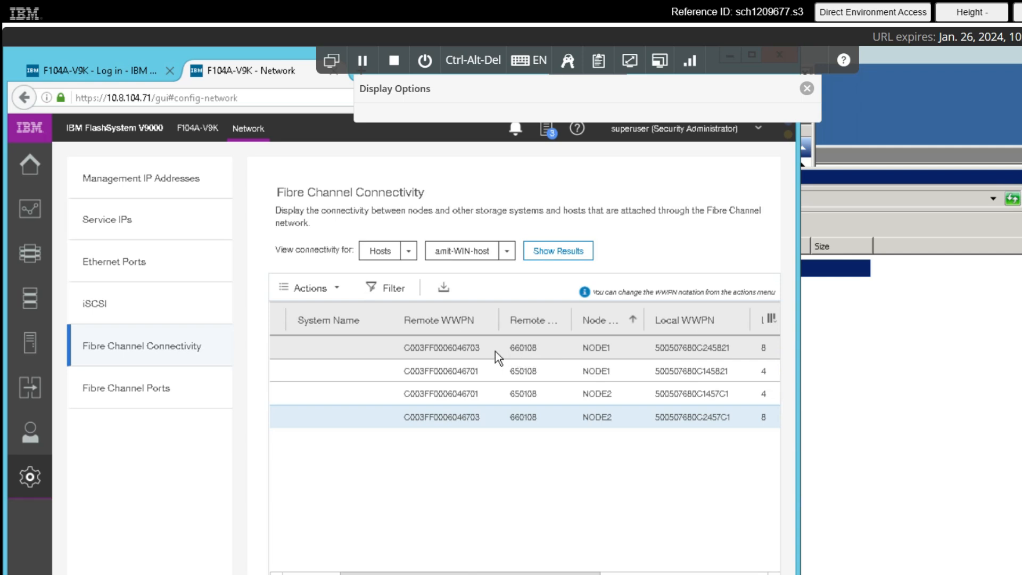